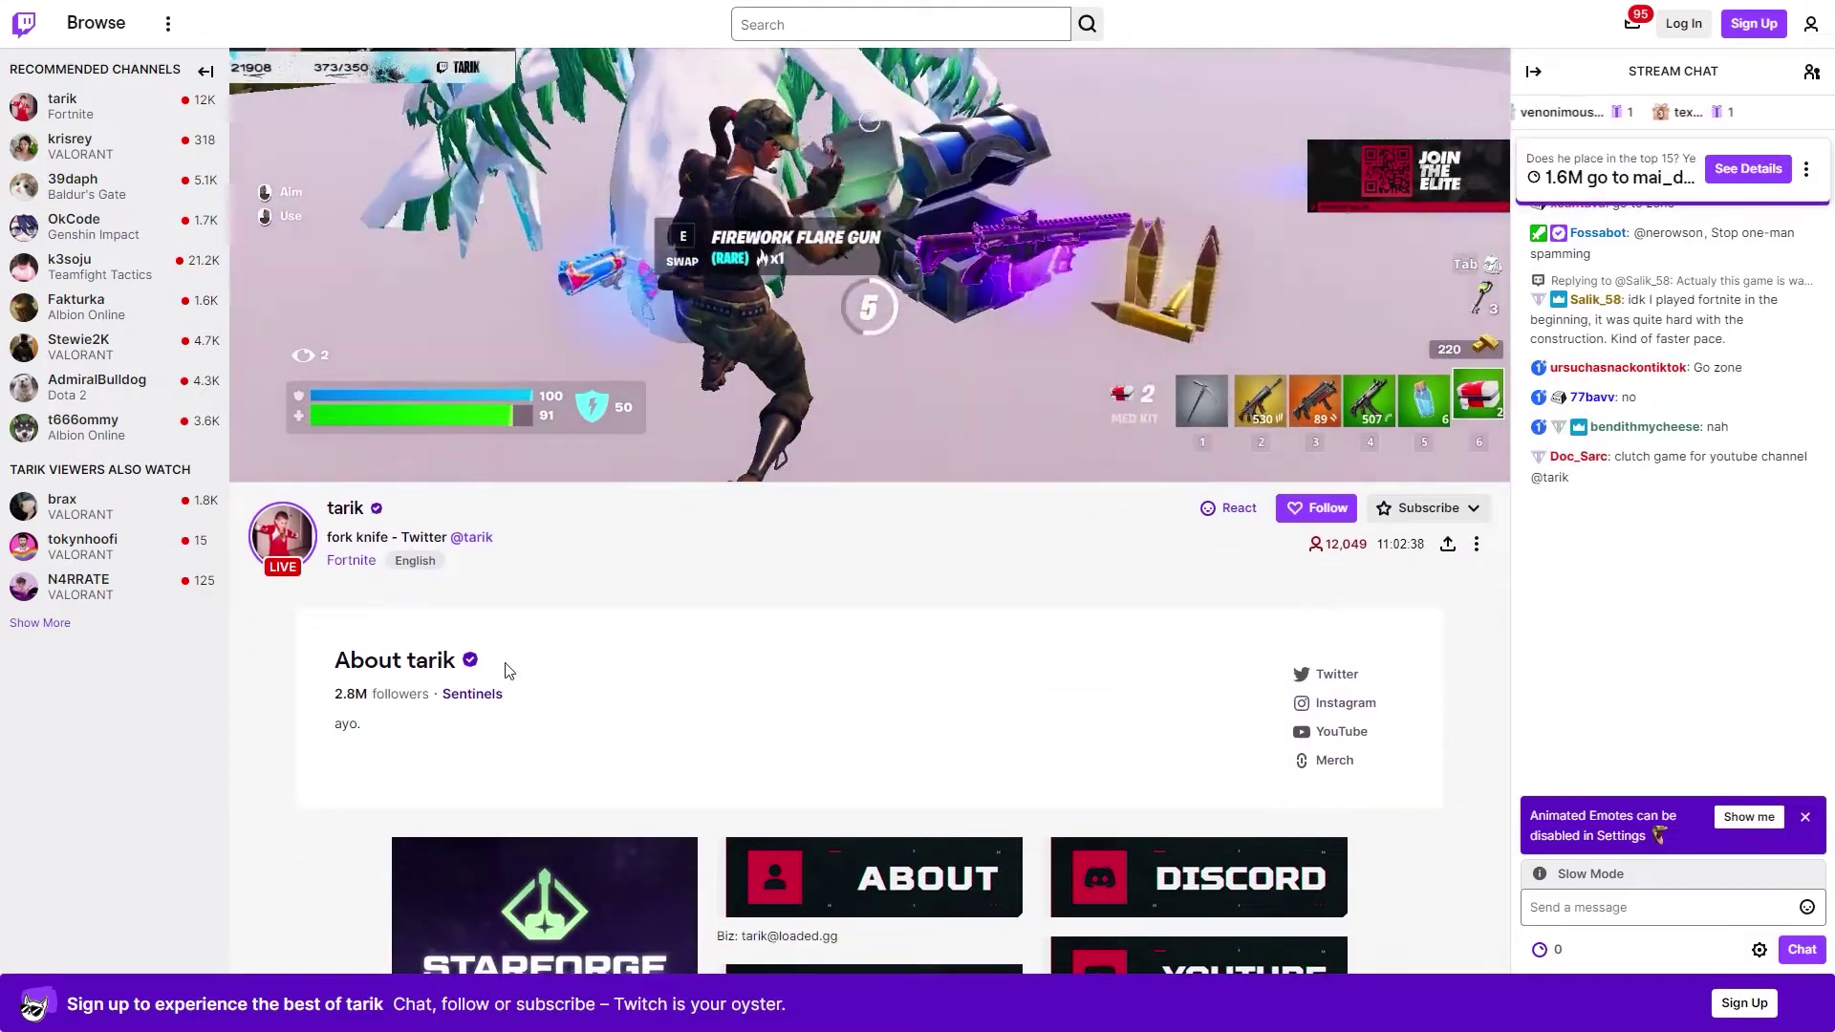
Scroll back up Twitch's Browse page of recommended live streams
scroll(511, 669, up, 2)
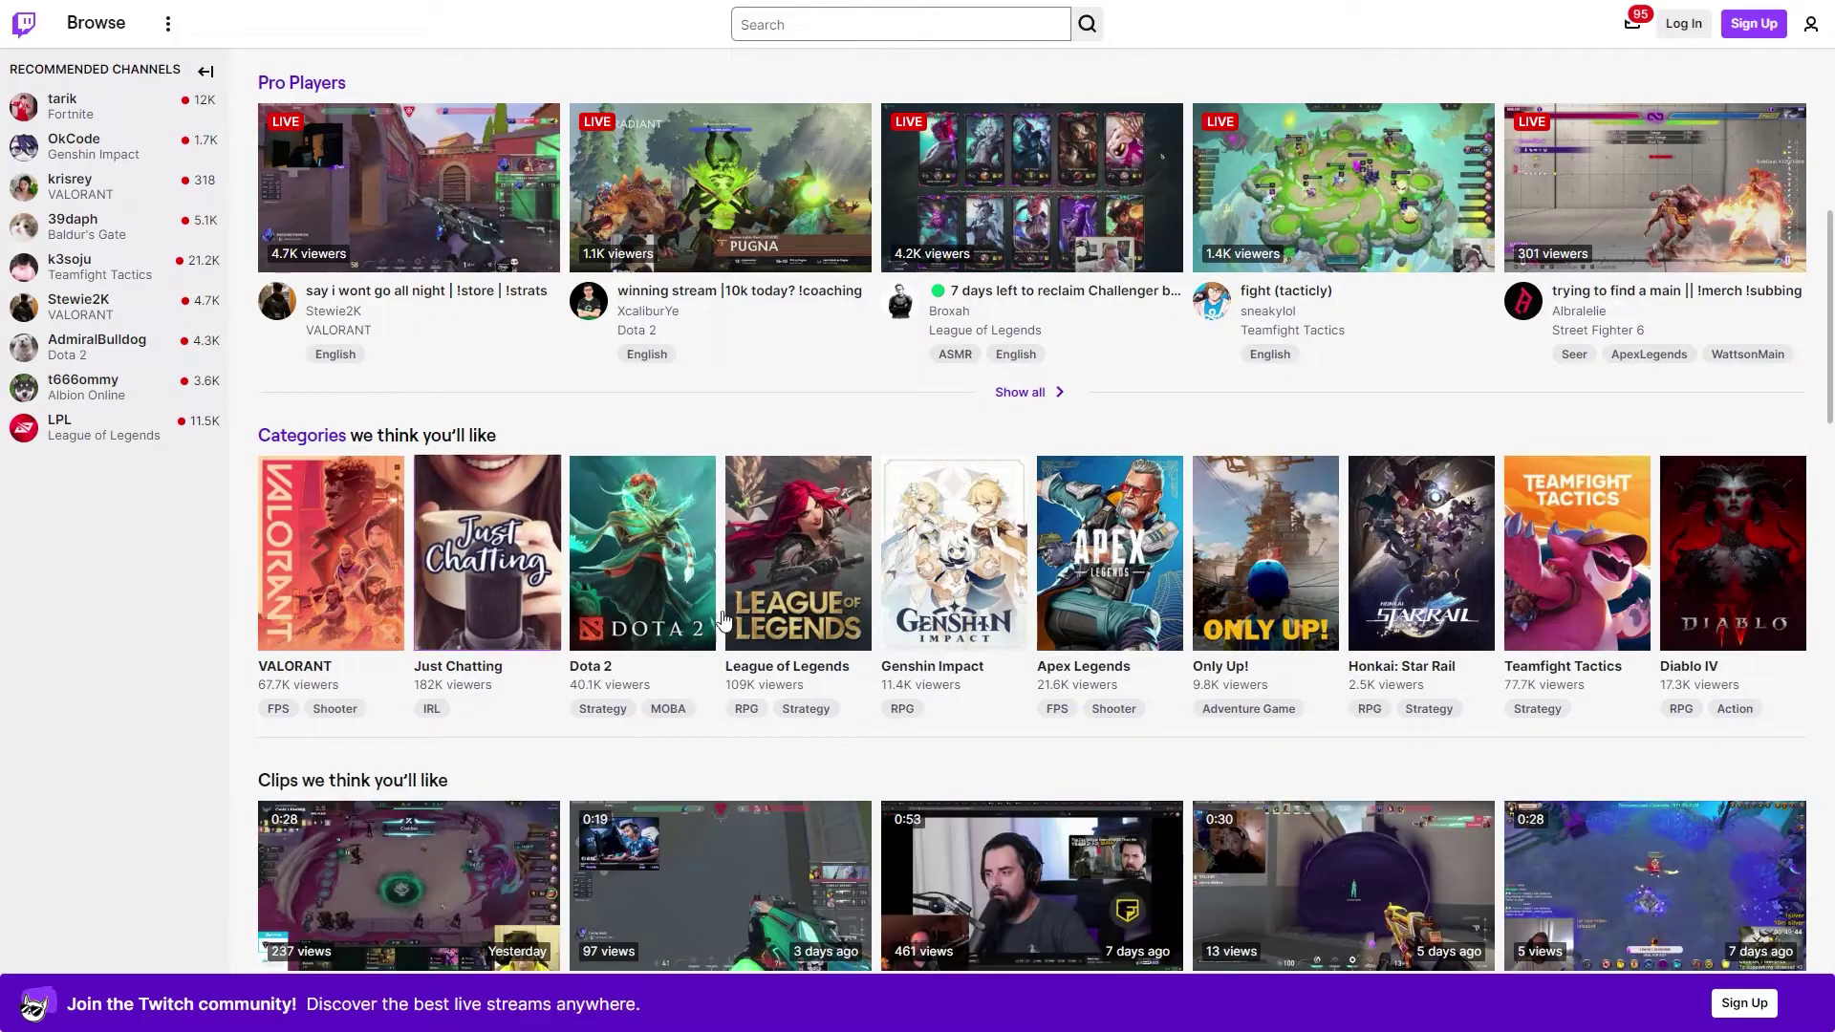
scroll(723, 619, down, 4)
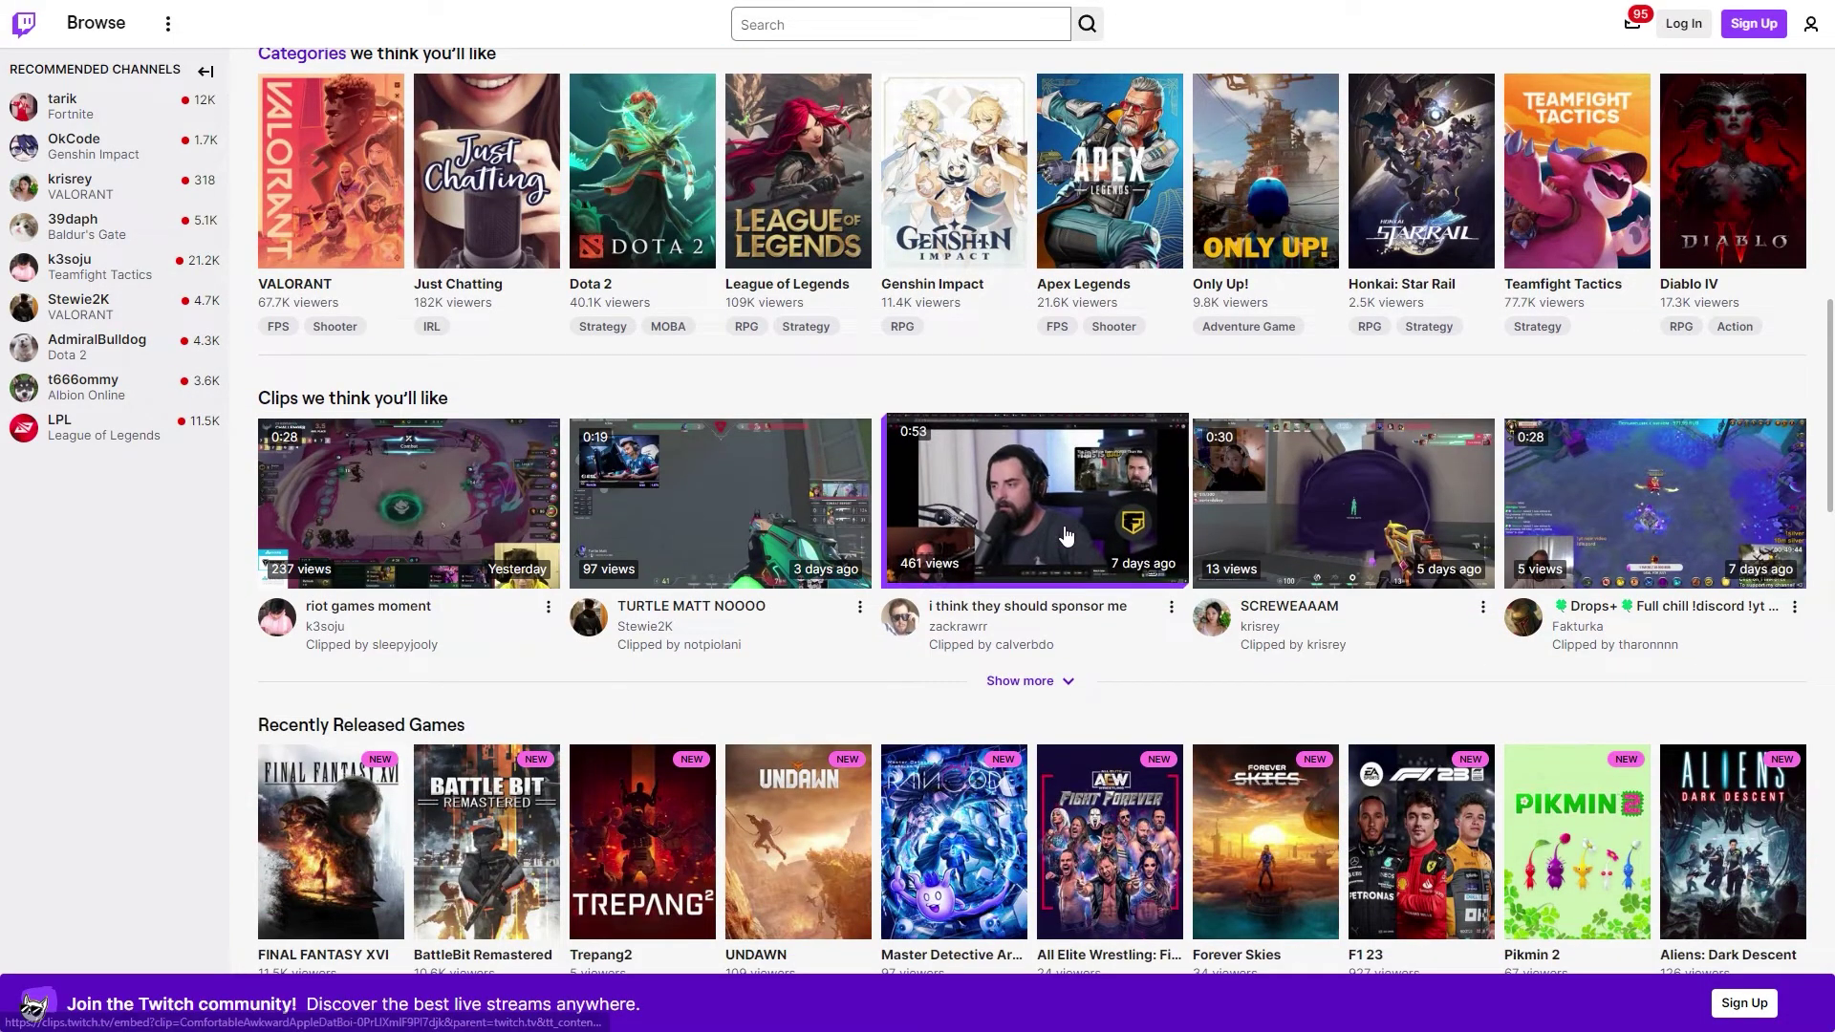
Play one of the recommended clips on Browse, then close the clip player
click(1066, 526)
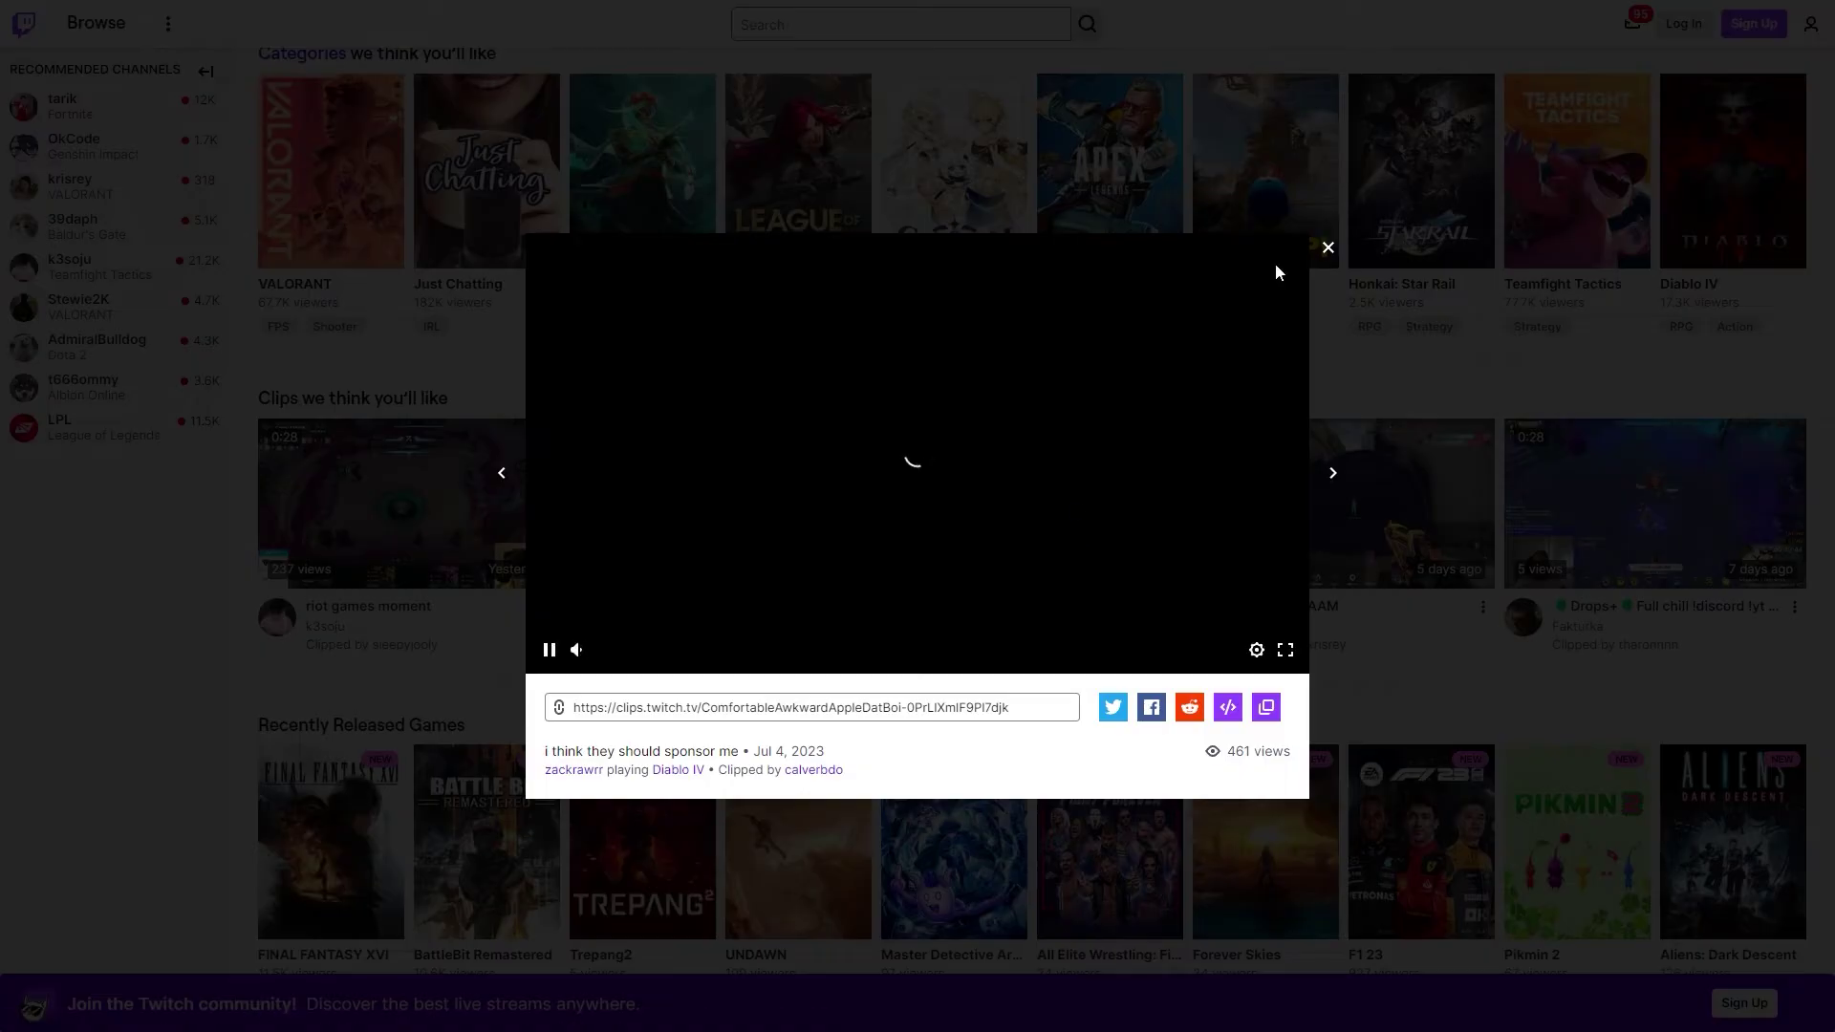
click(1325, 246)
Return to the top and advance the featured stream carousel by two channels
scroll(933, 594, up, 12)
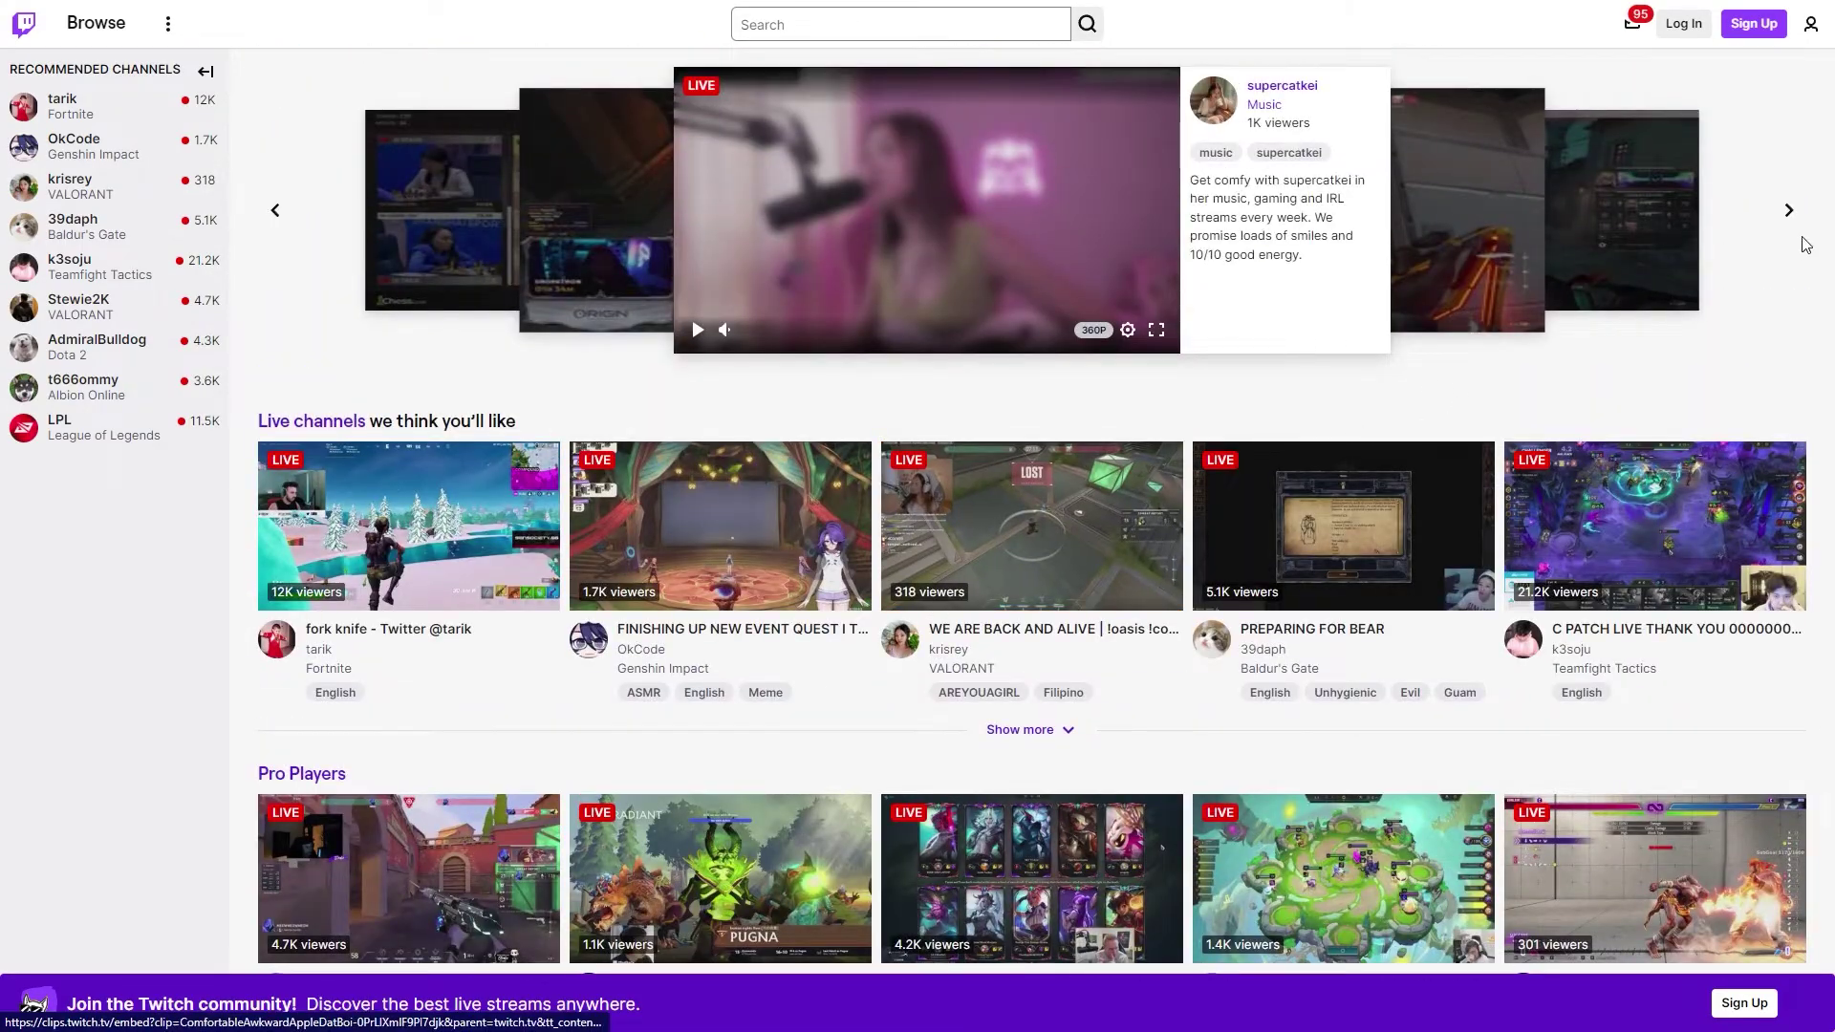
click(1789, 210)
click(1789, 210)
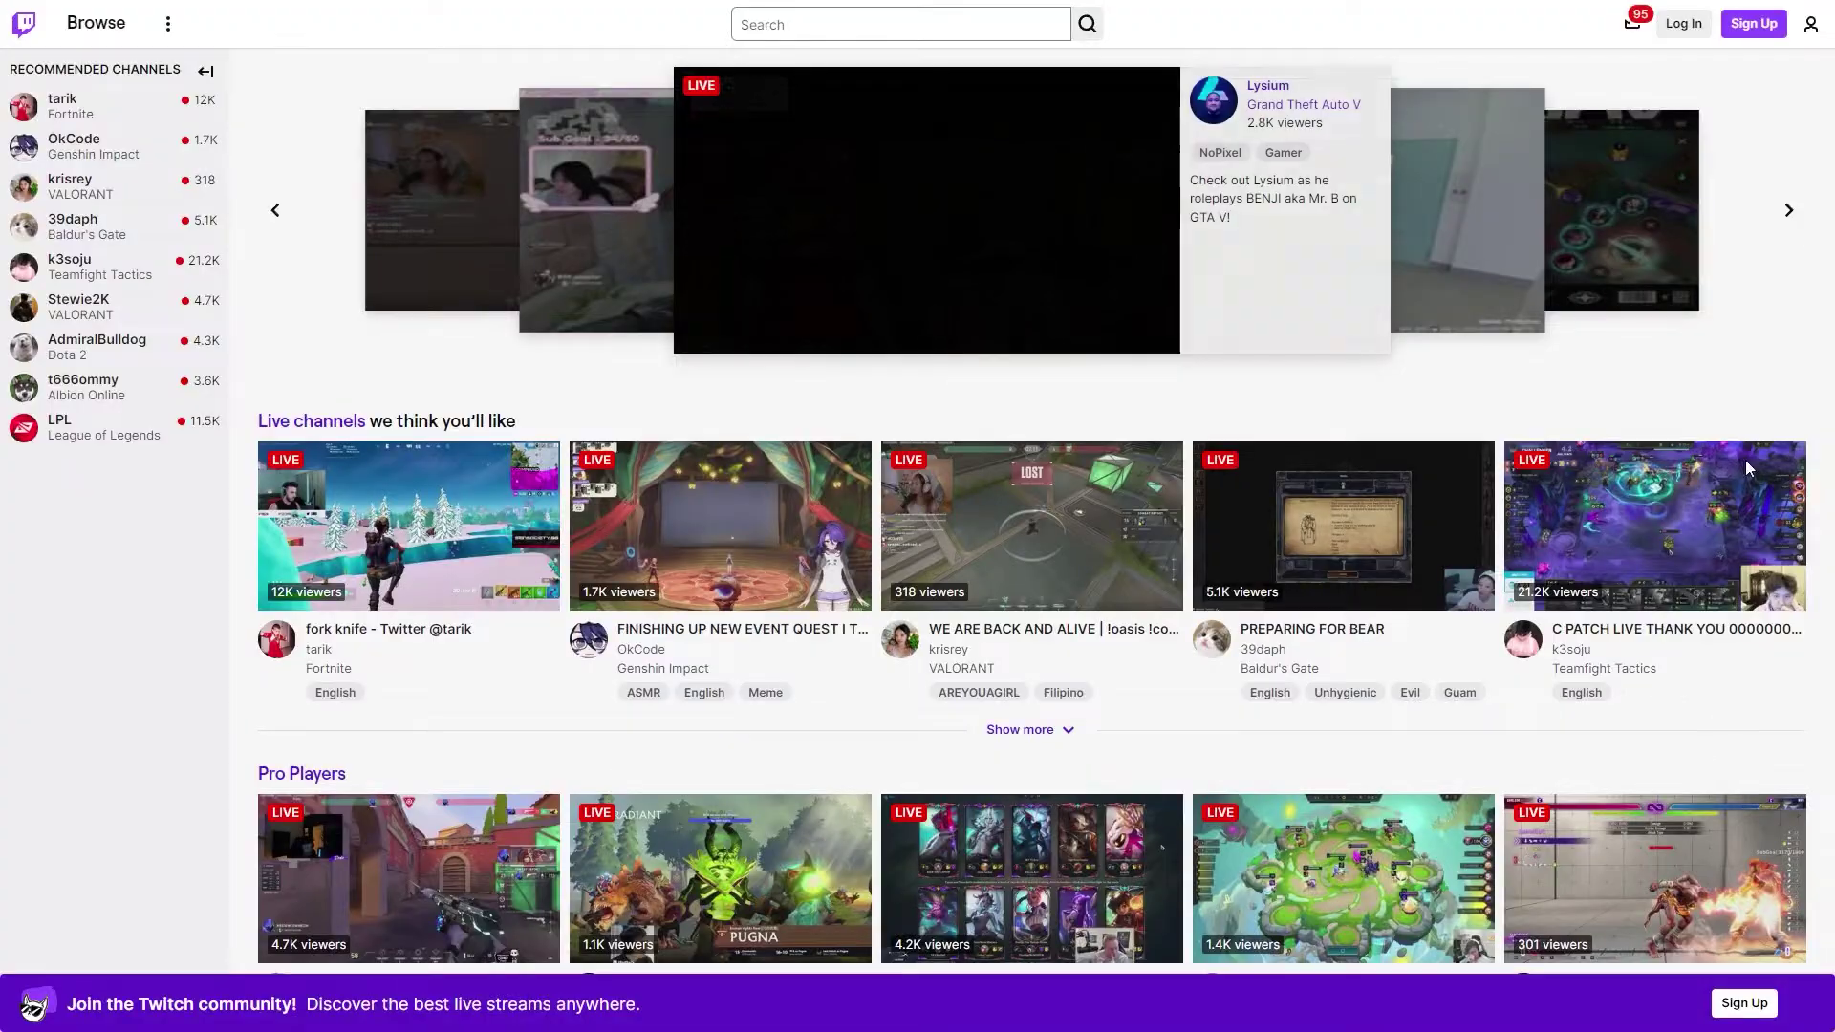
Scroll down Twitch's Browse page past suggested categories like VALORANT
scroll(1706, 785, down, 13)
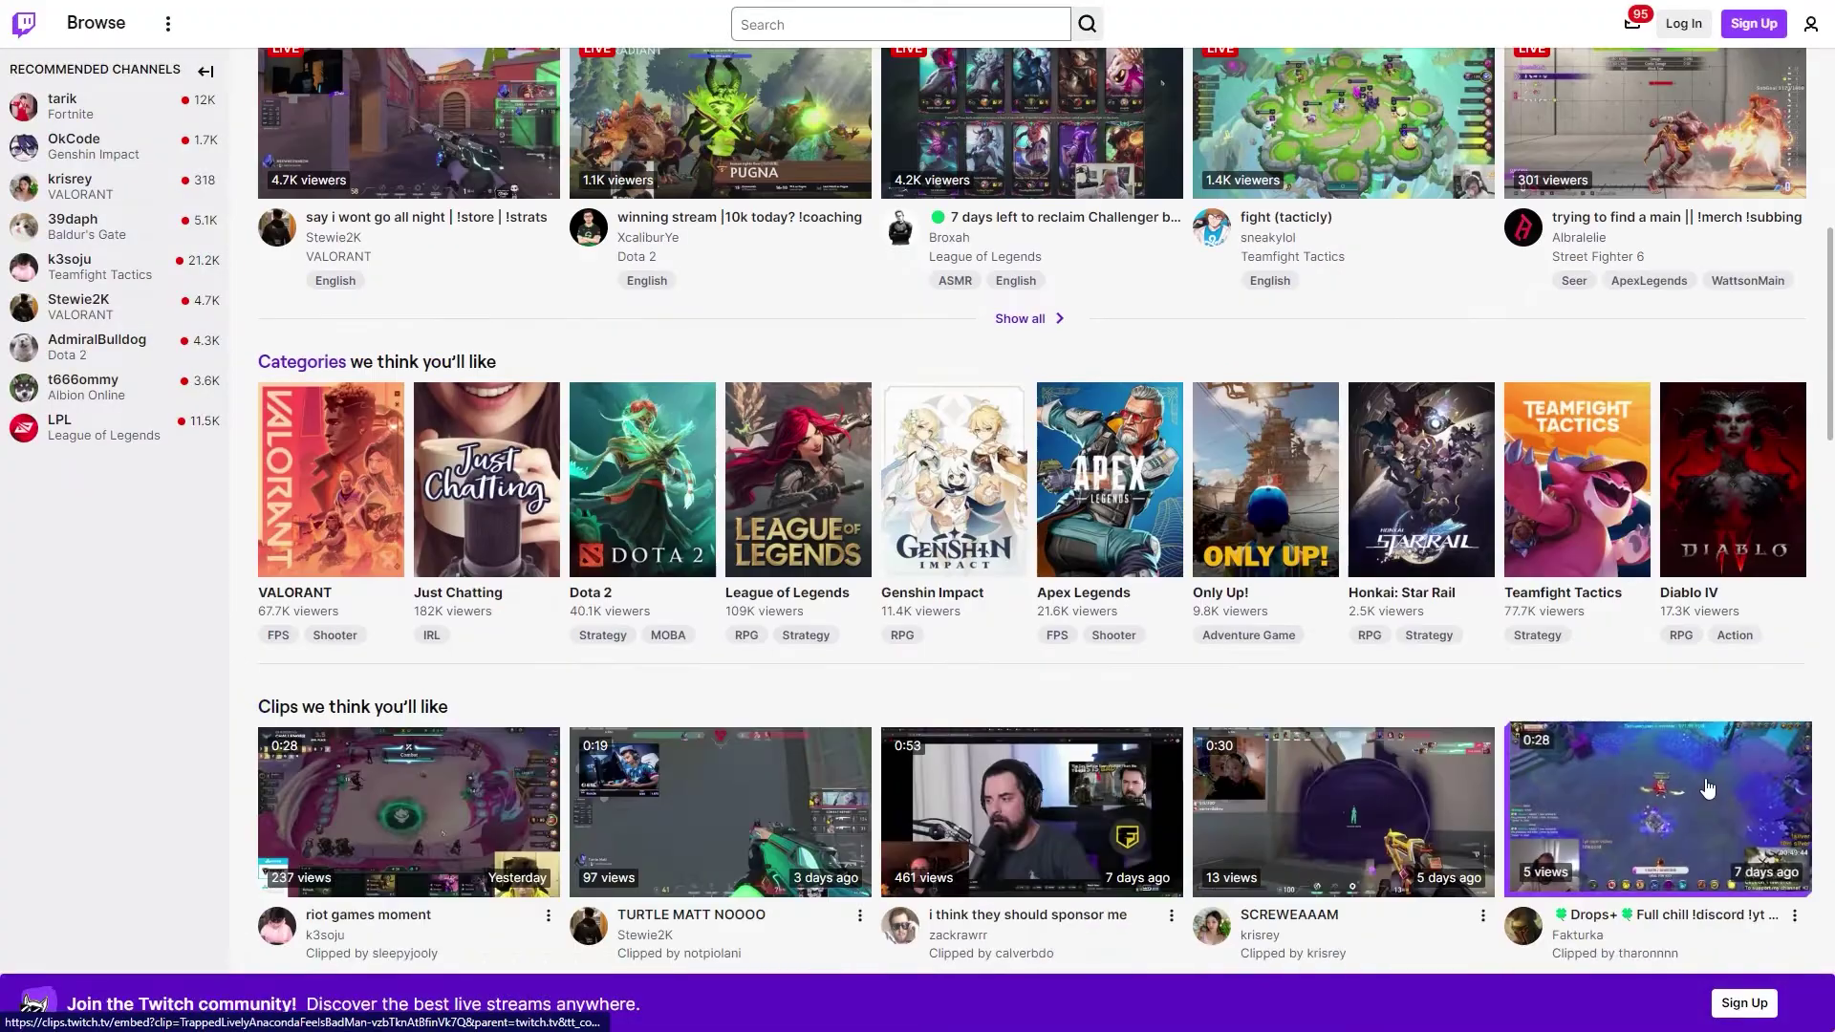
Open the F1 23 tile under Recently Released Games
scroll(1706, 786, down, 4)
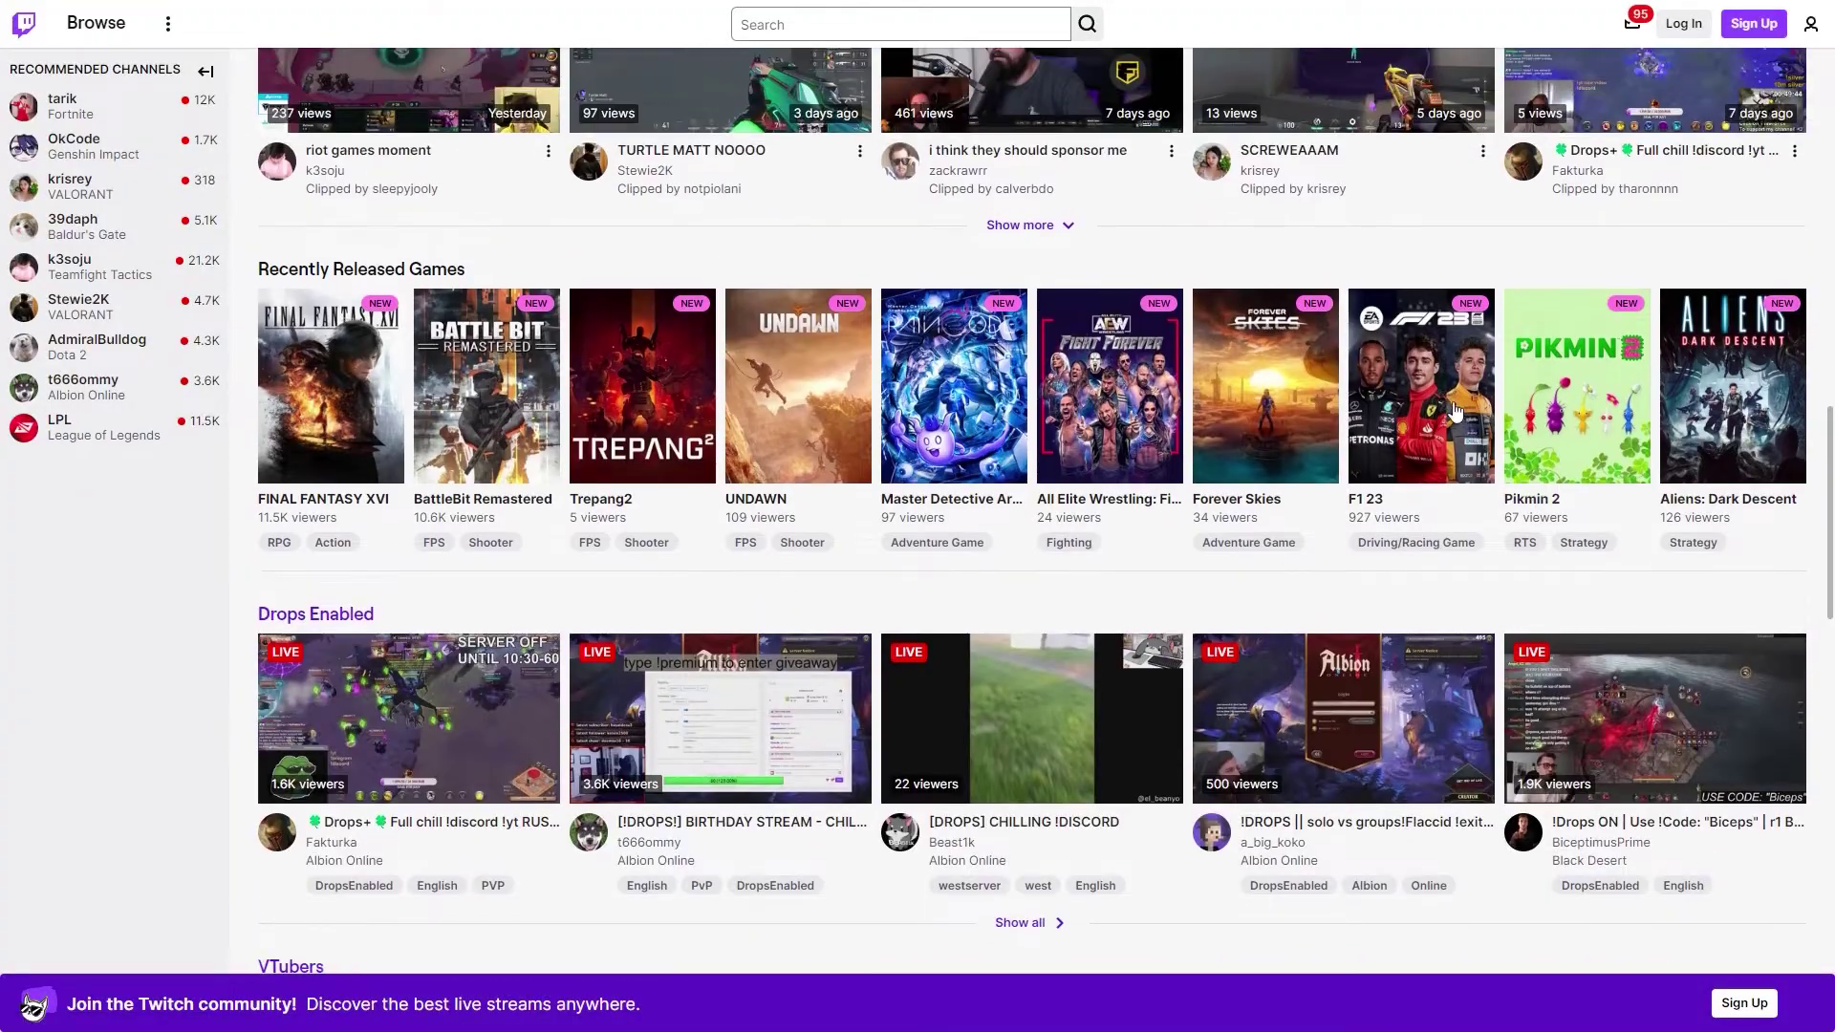
click(1434, 373)
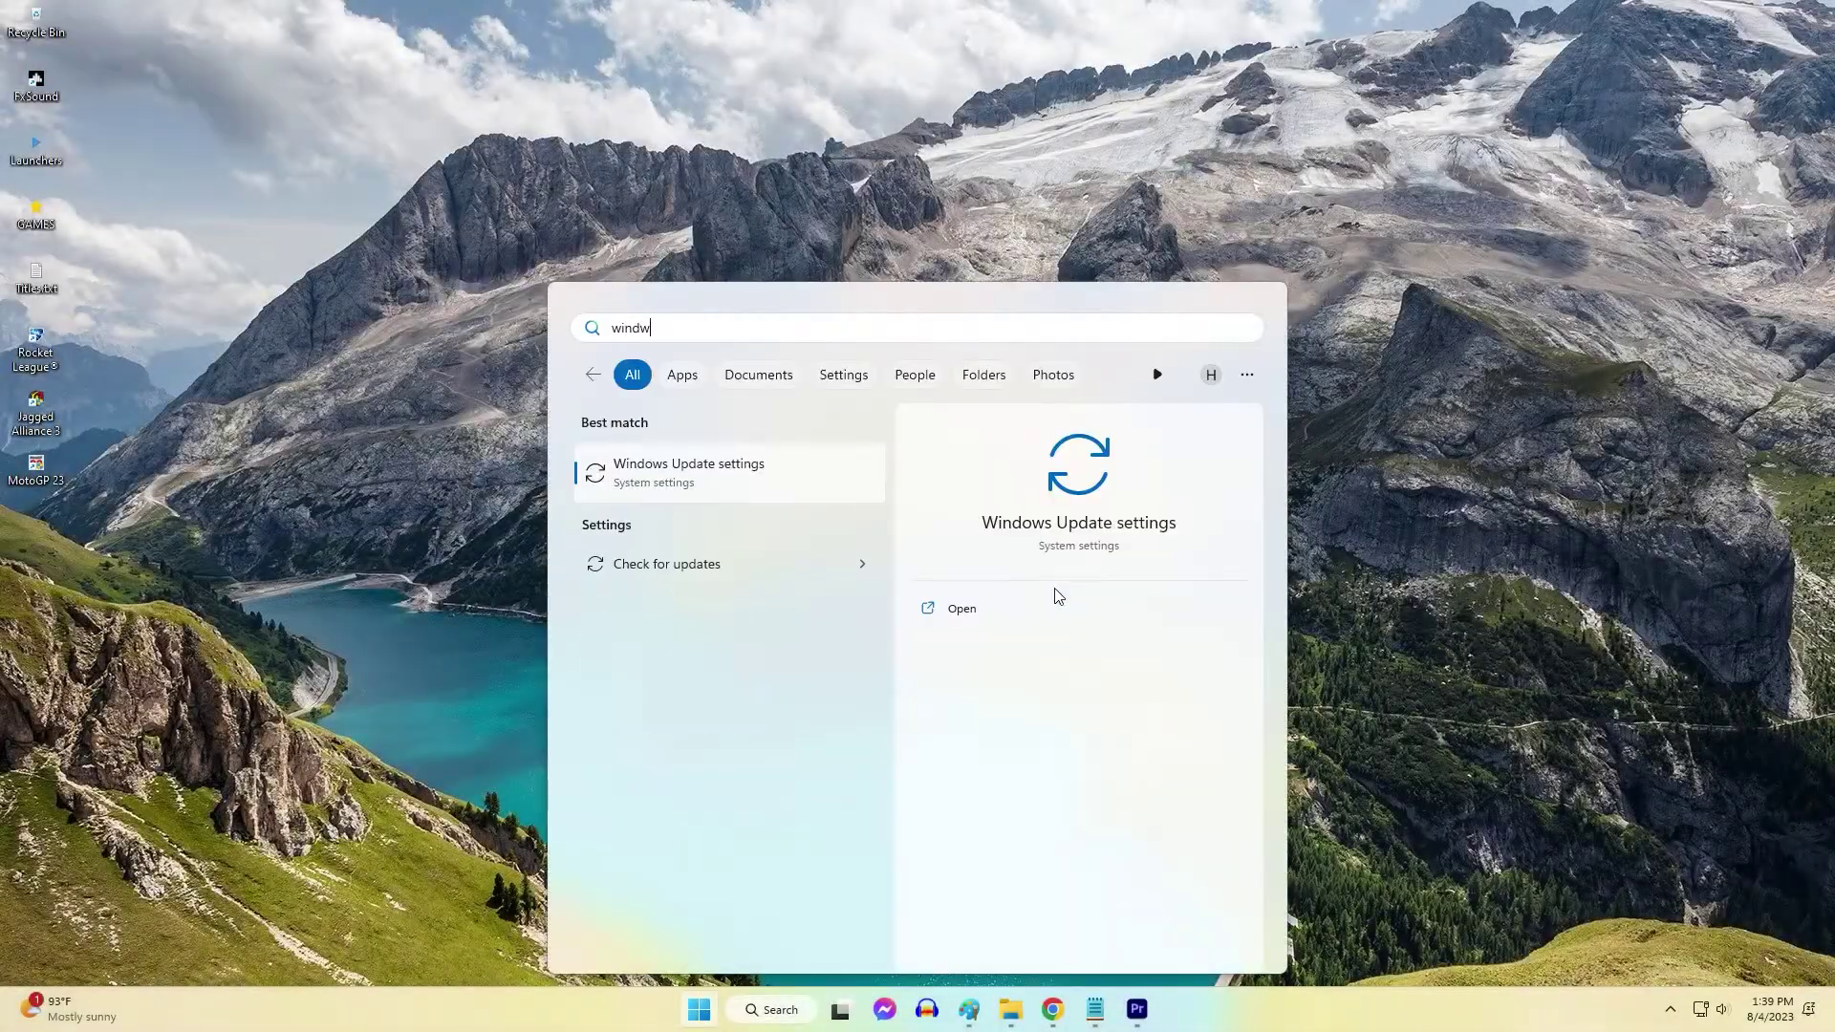
Open Windows Defender Firewall's allowed apps list and look through its entries
key(BackSpace)
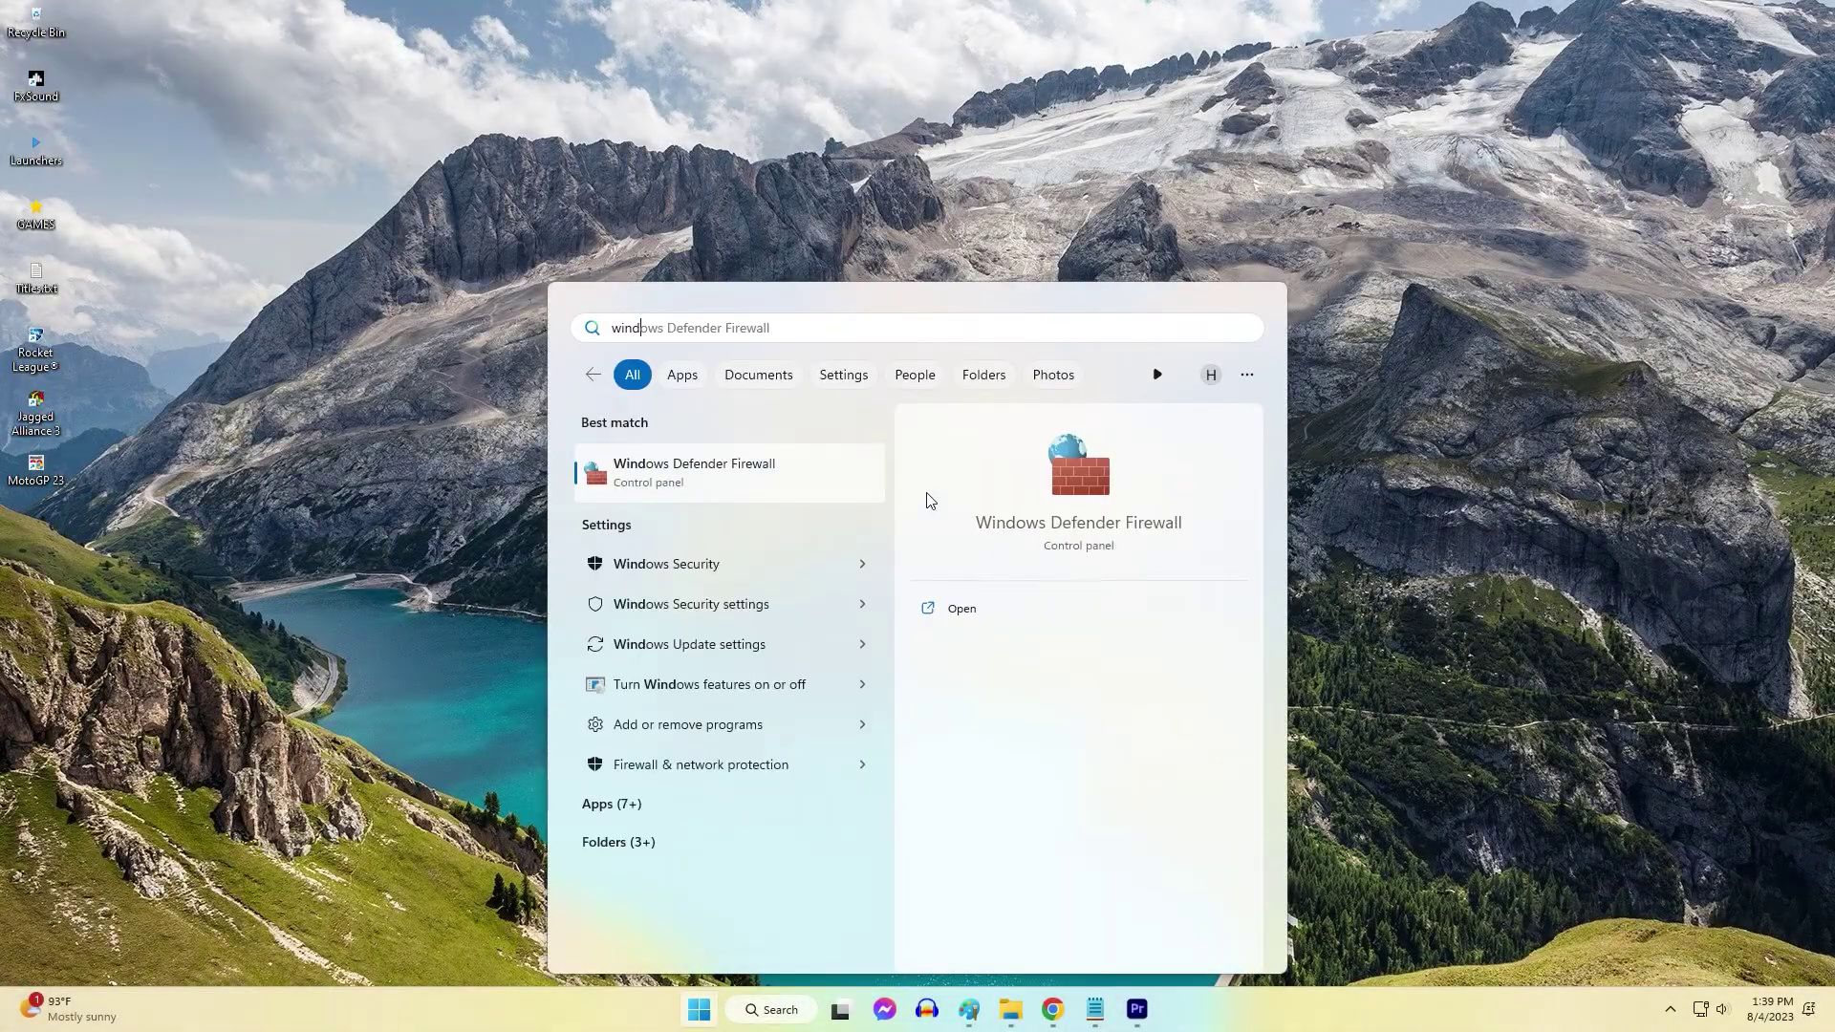
click(744, 477)
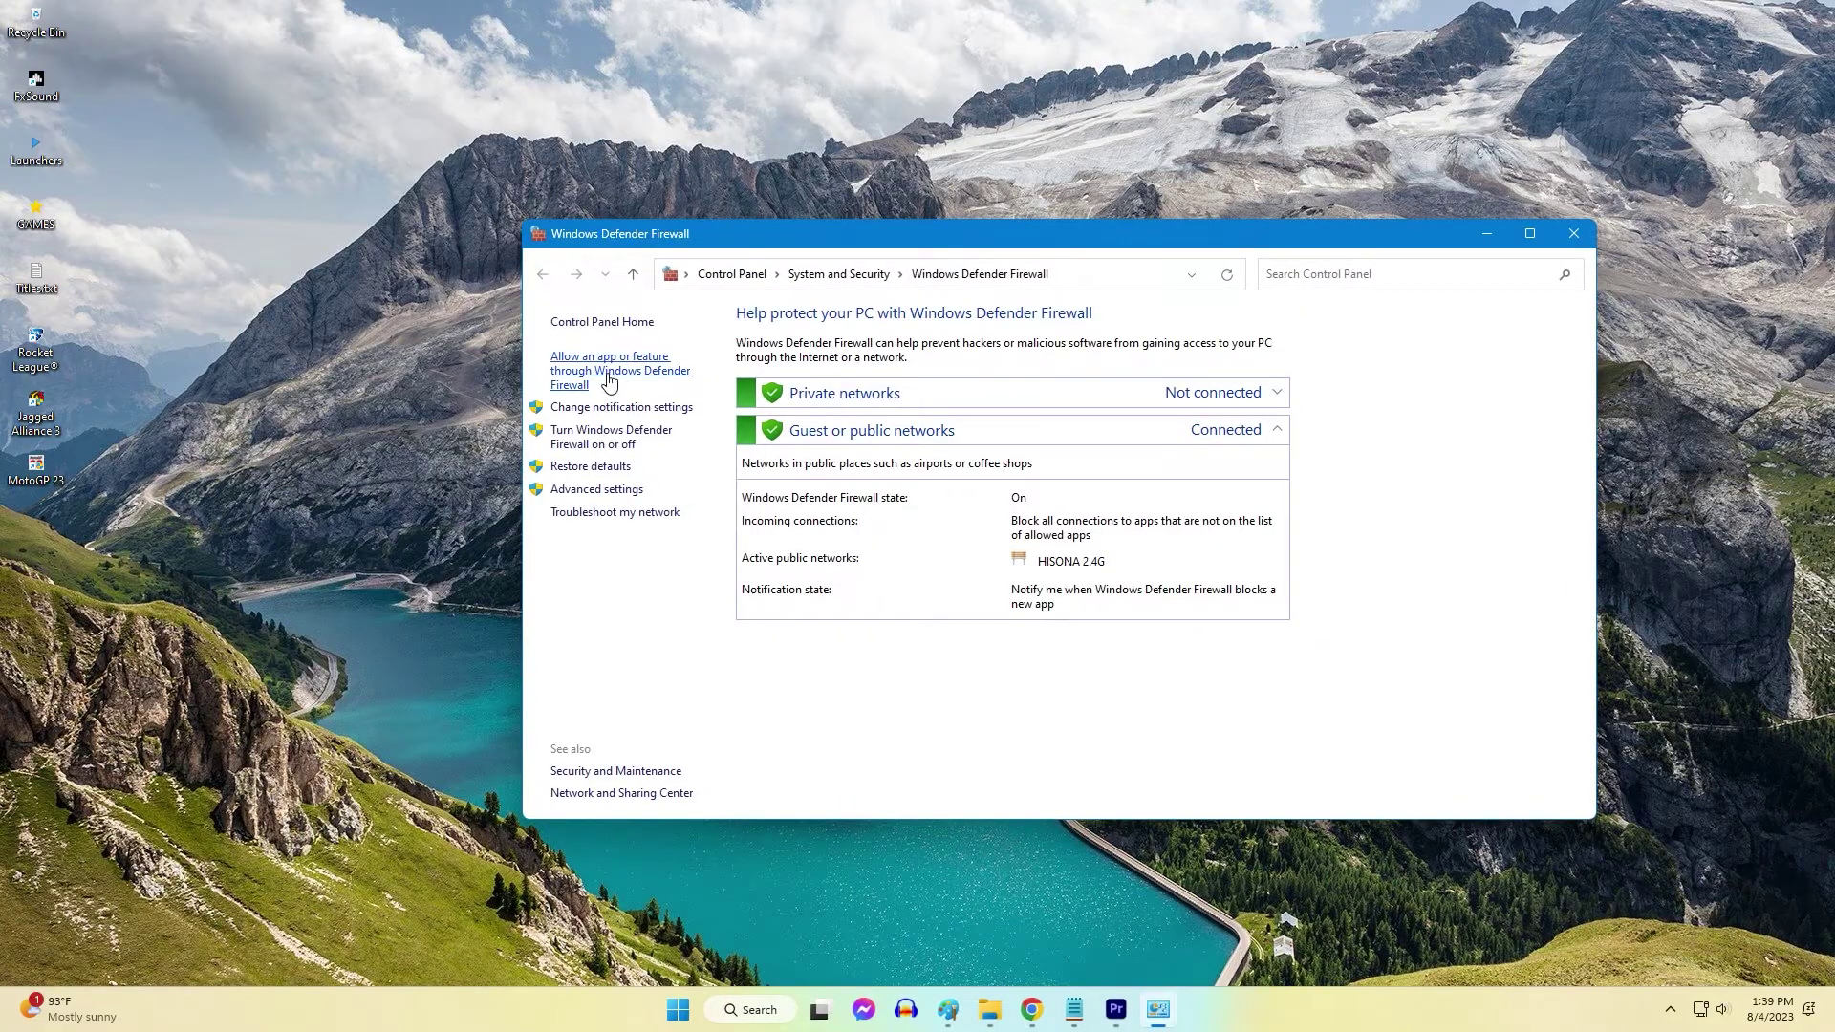
click(608, 380)
scroll(872, 587, down, 15)
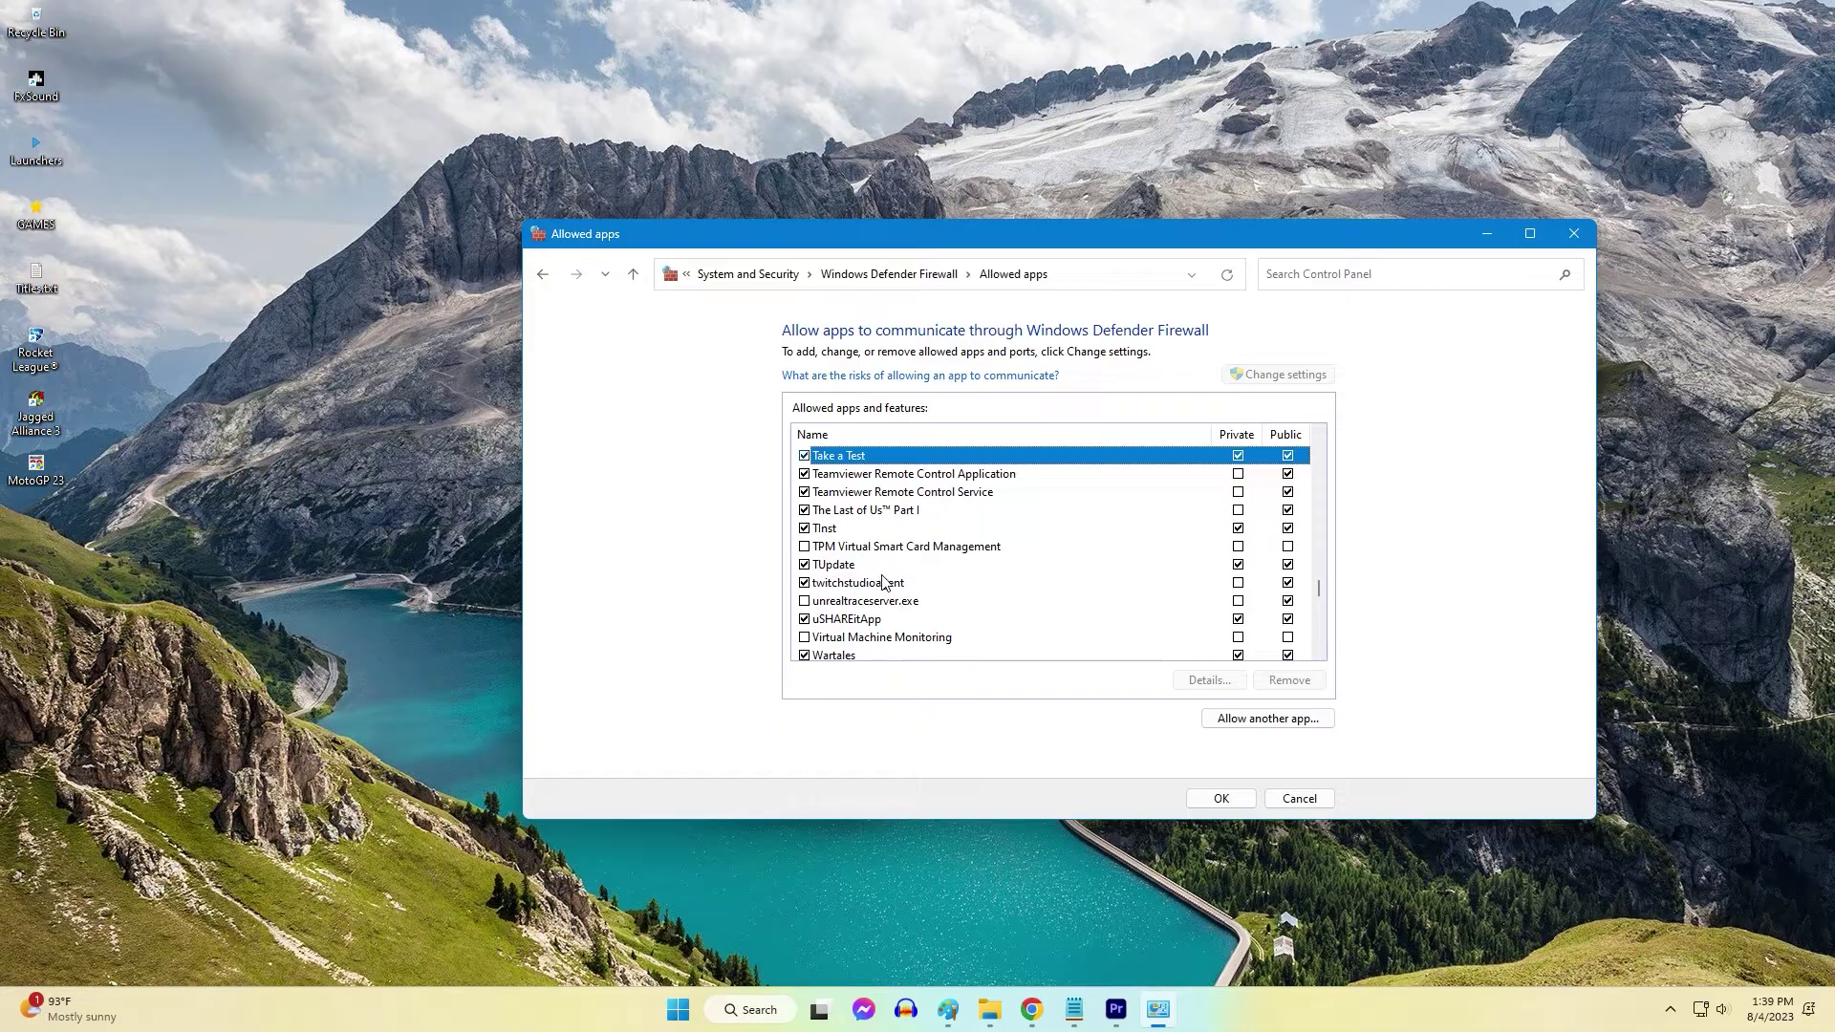
scroll(883, 583, down, 15)
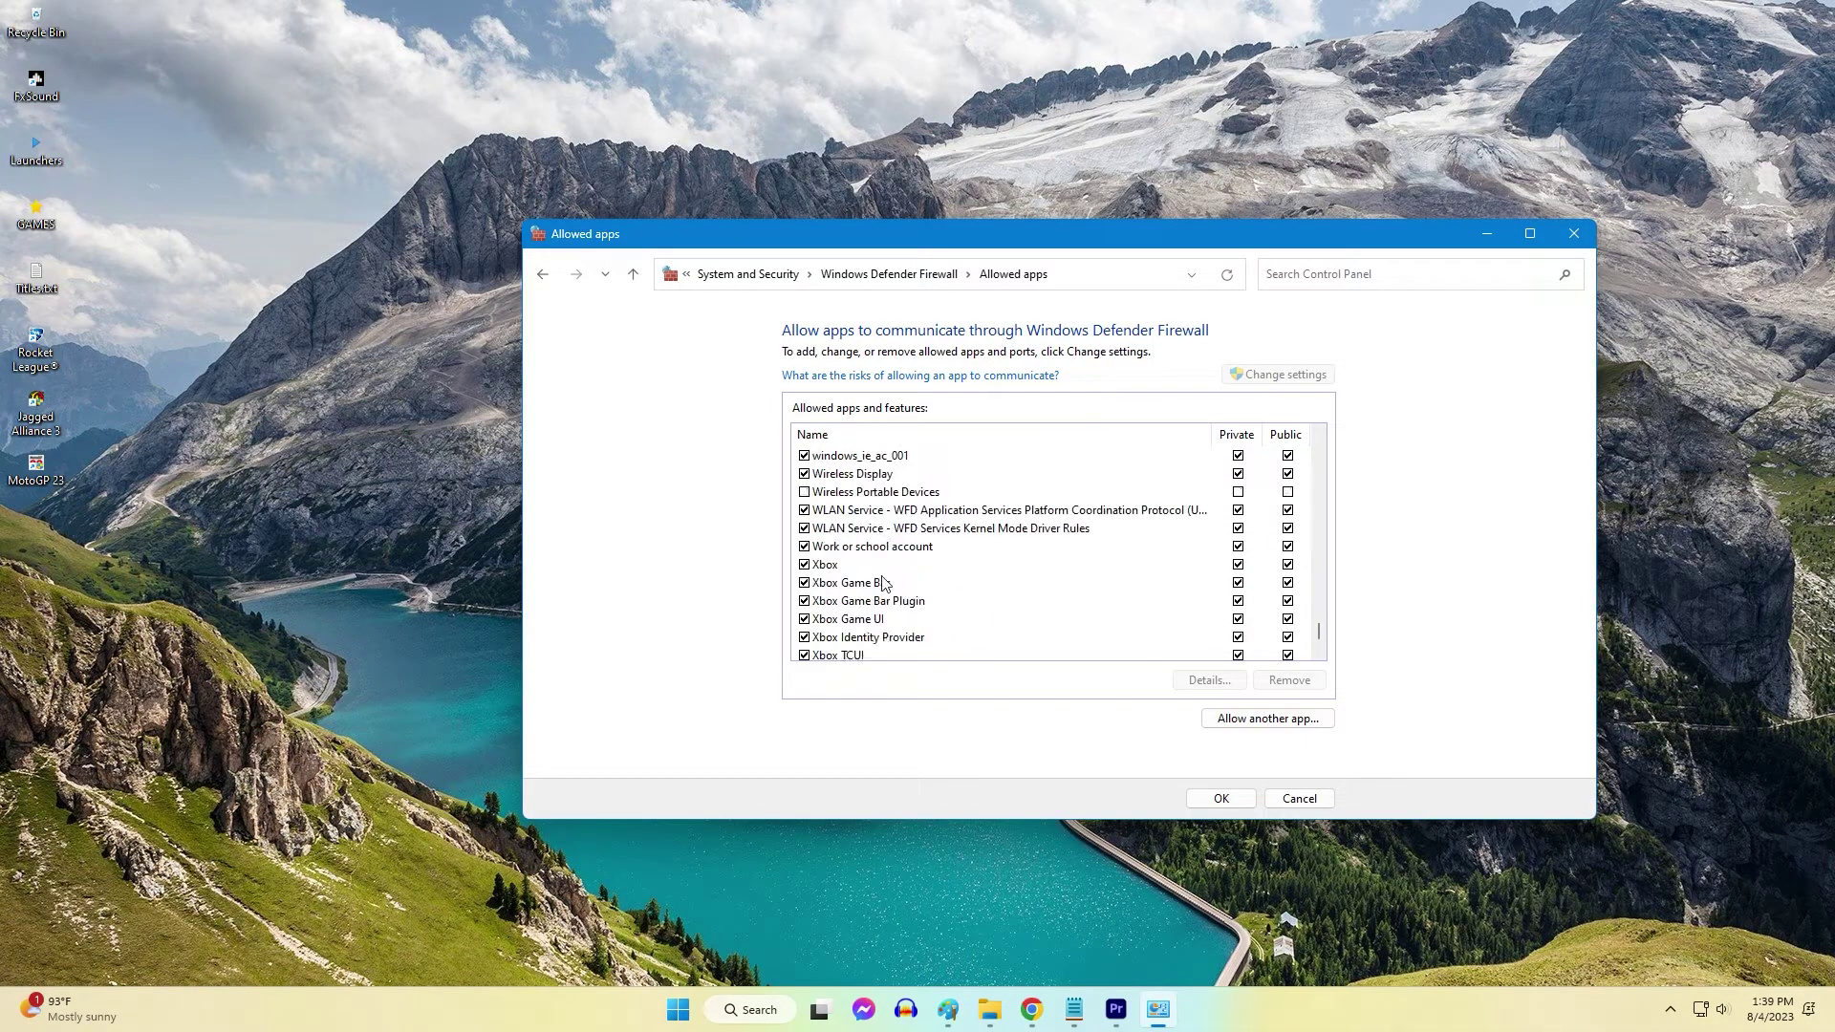
scroll(883, 583, down, 2)
scroll(883, 583, up, 8)
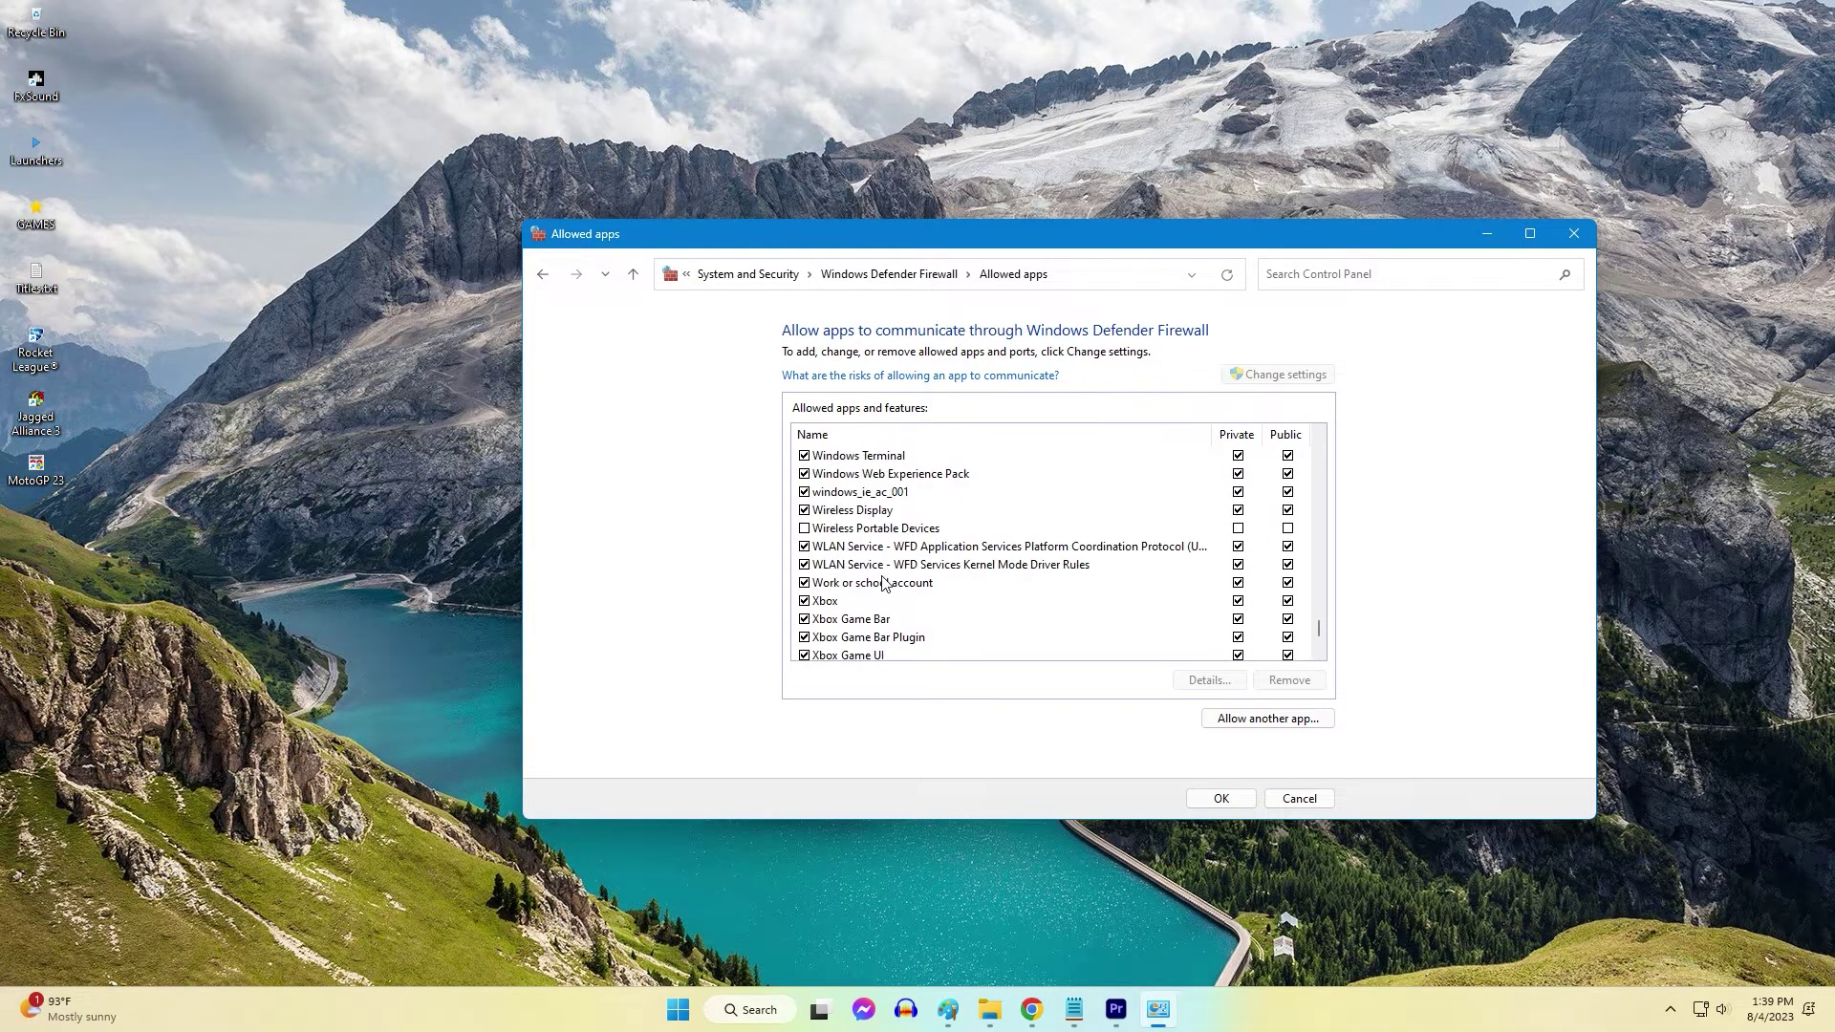
scroll(883, 583, up, 10)
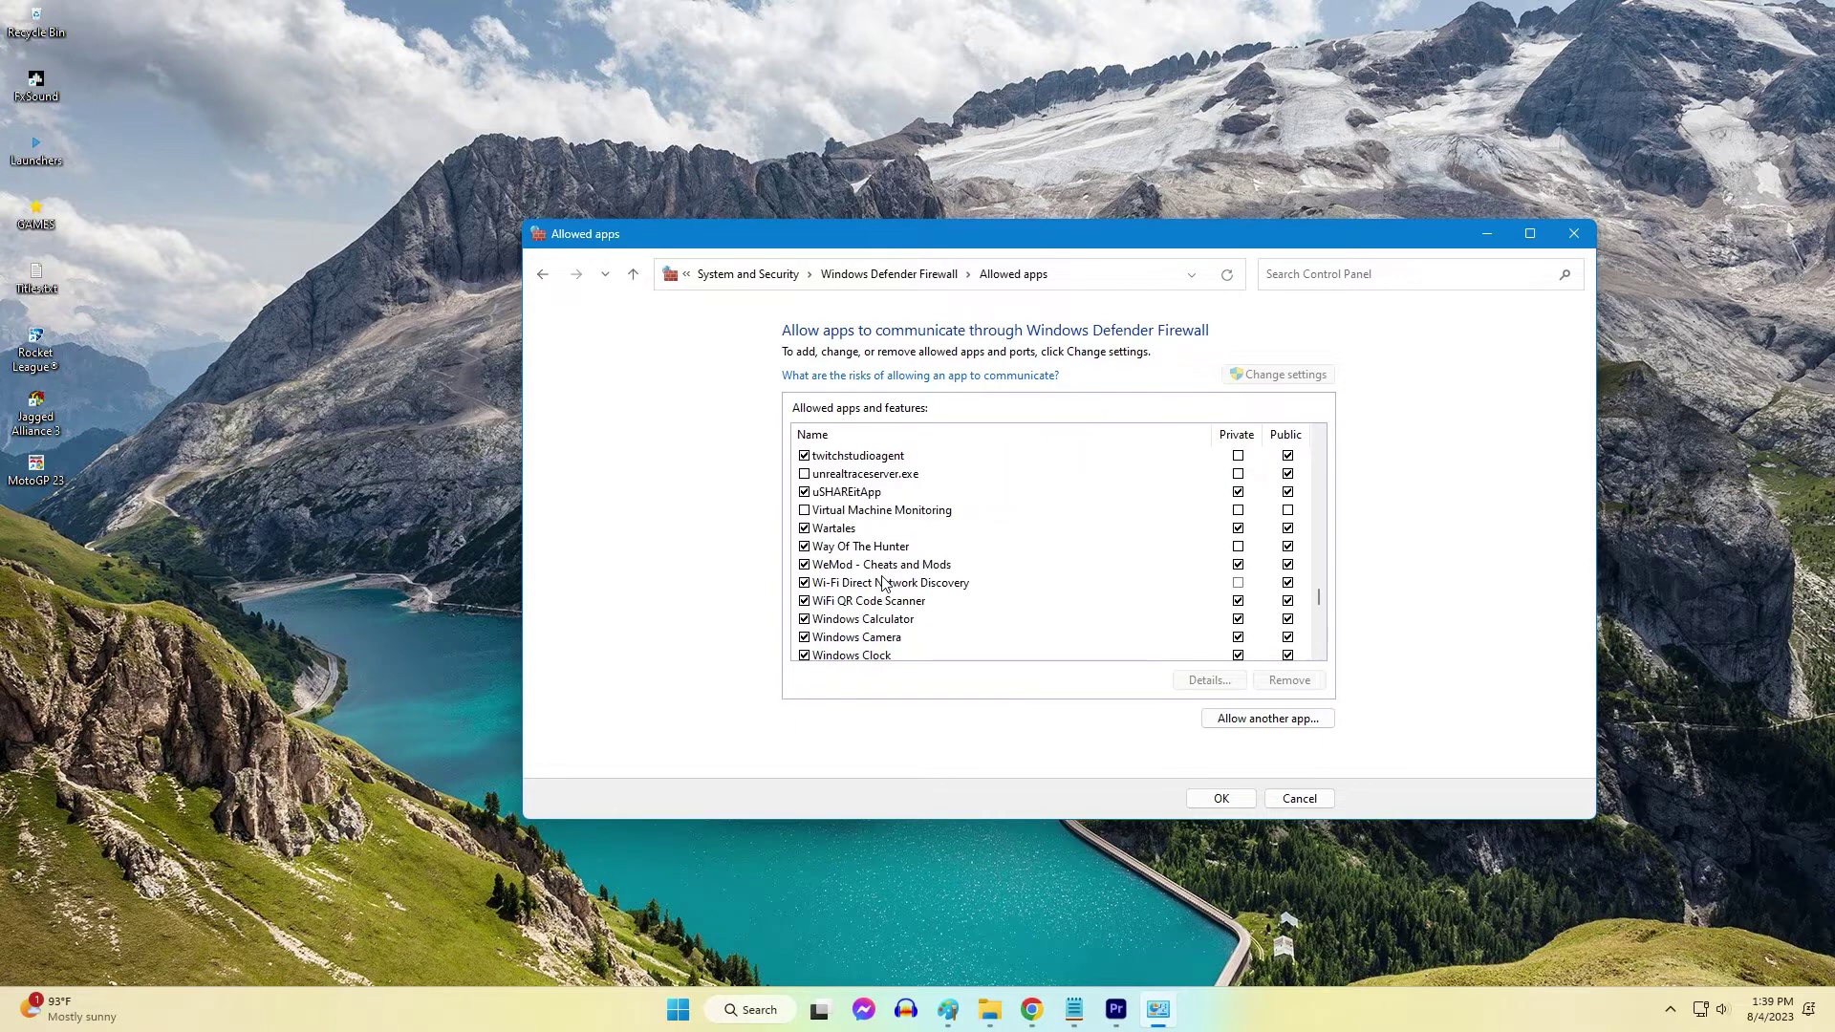
scroll(883, 583, up, 10)
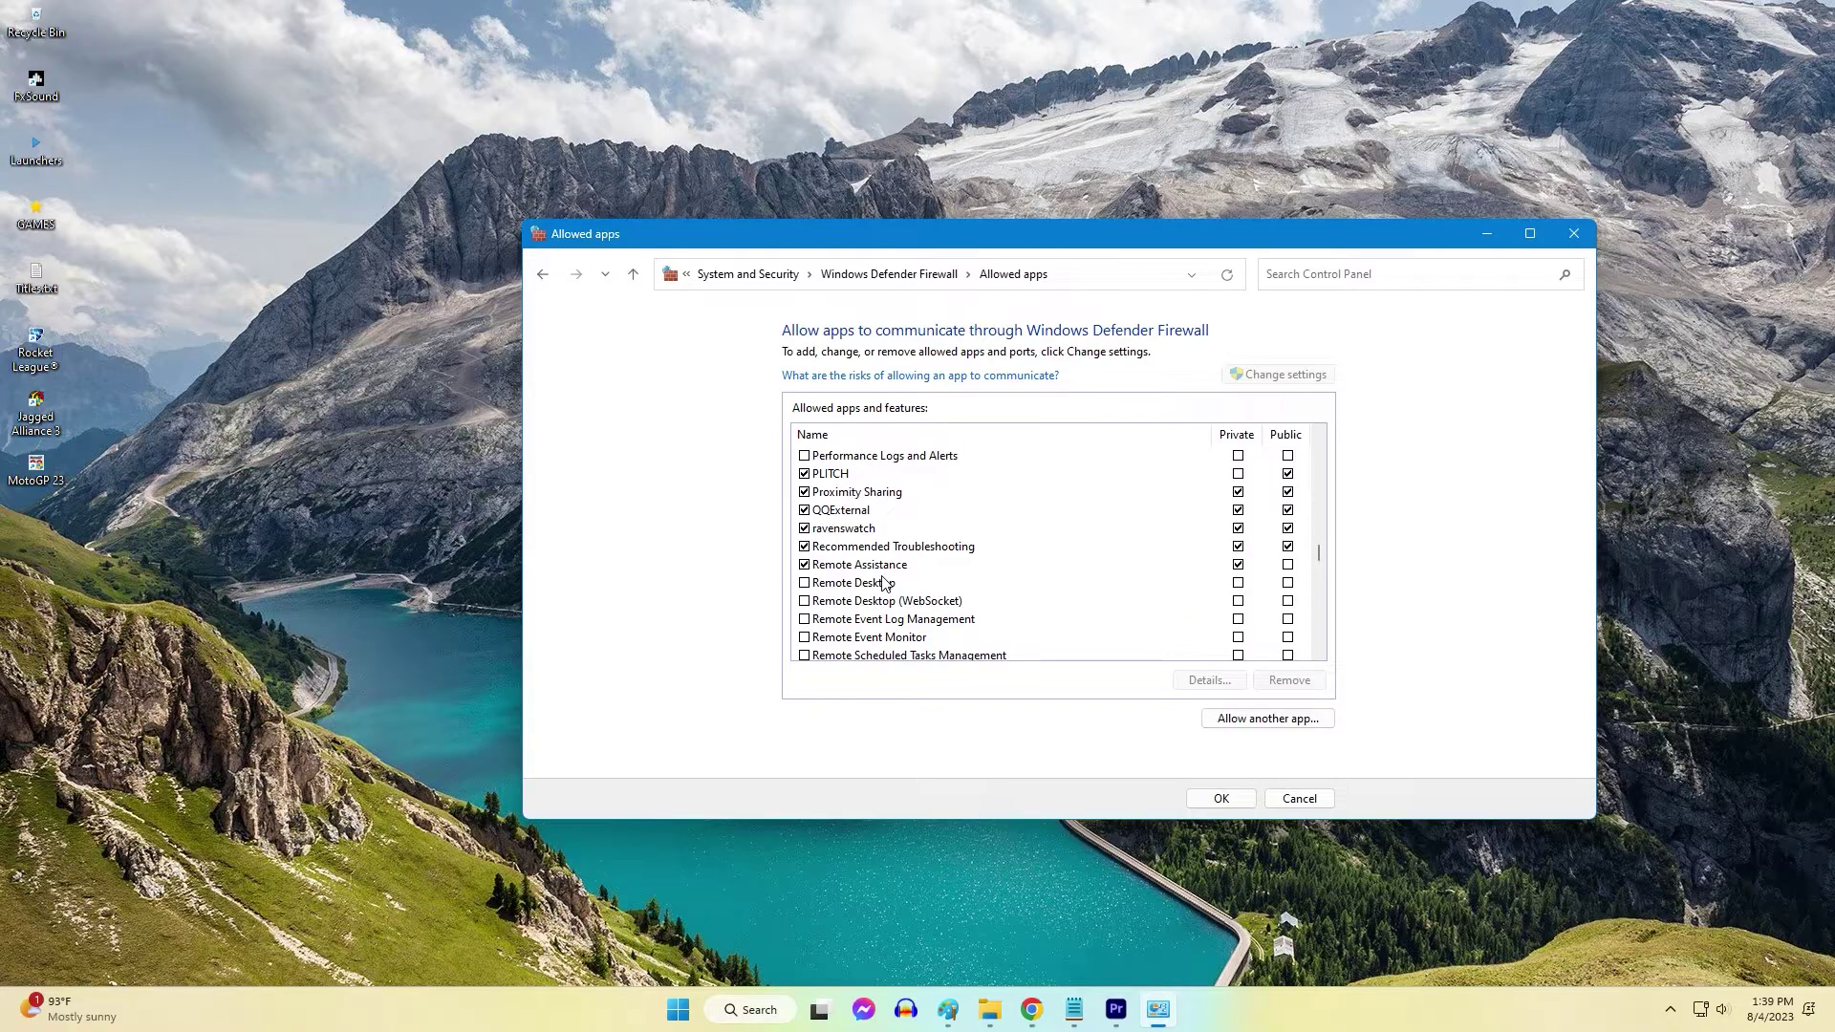
scroll(883, 583, up, 2)
scroll(885, 585, up, 2)
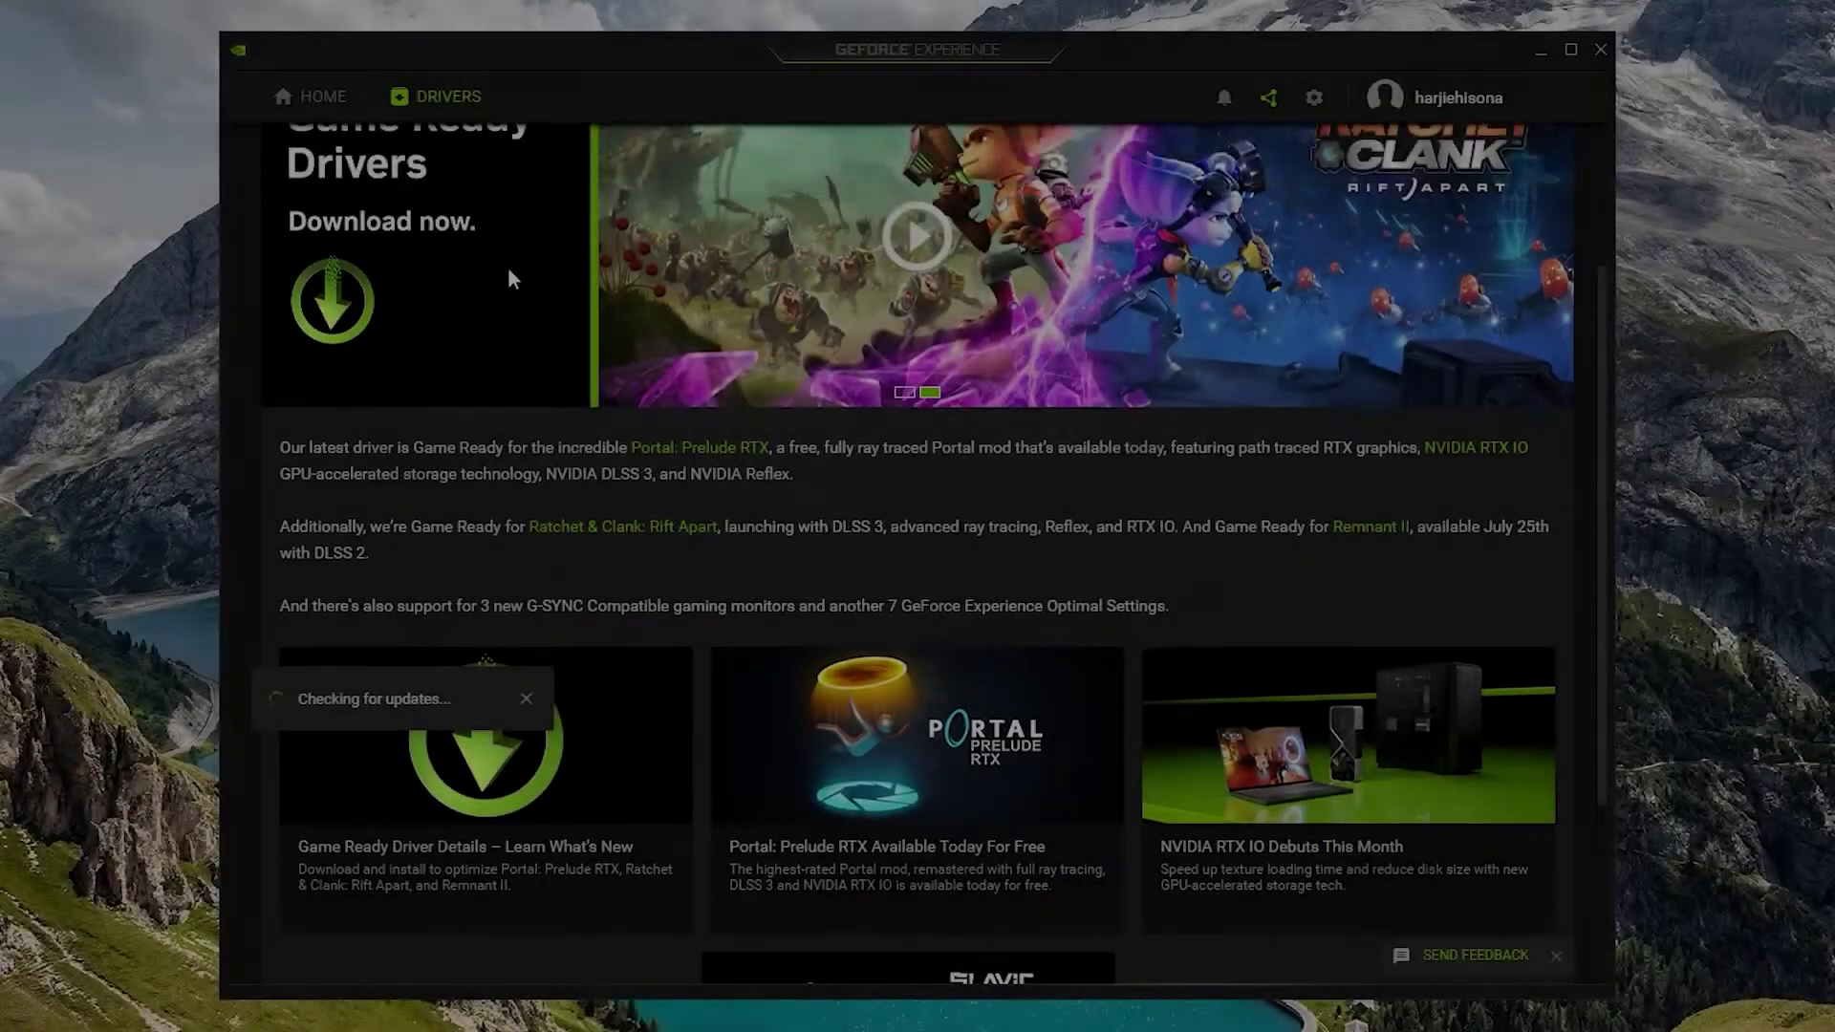
Check that Game Ready driver 536.67 is installed and collapse its release notes
scroll(509, 277, down, 3)
scroll(662, 467, up, 5)
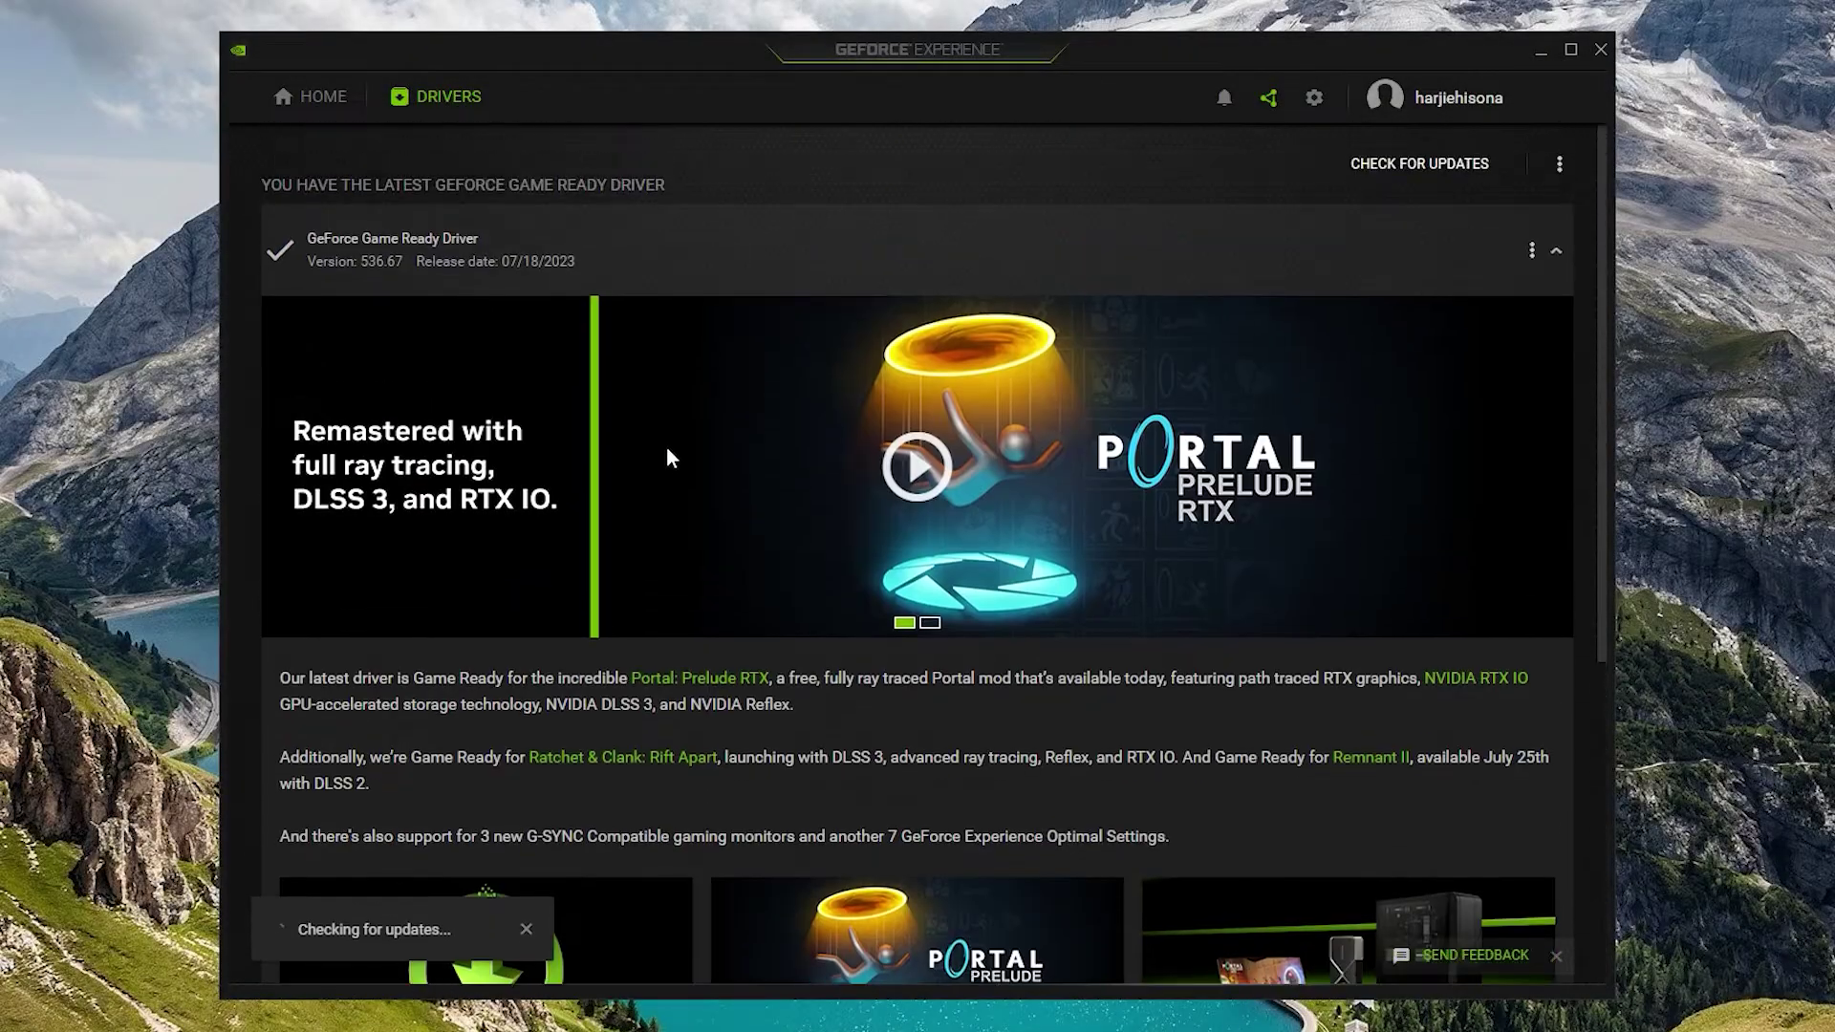
click(626, 253)
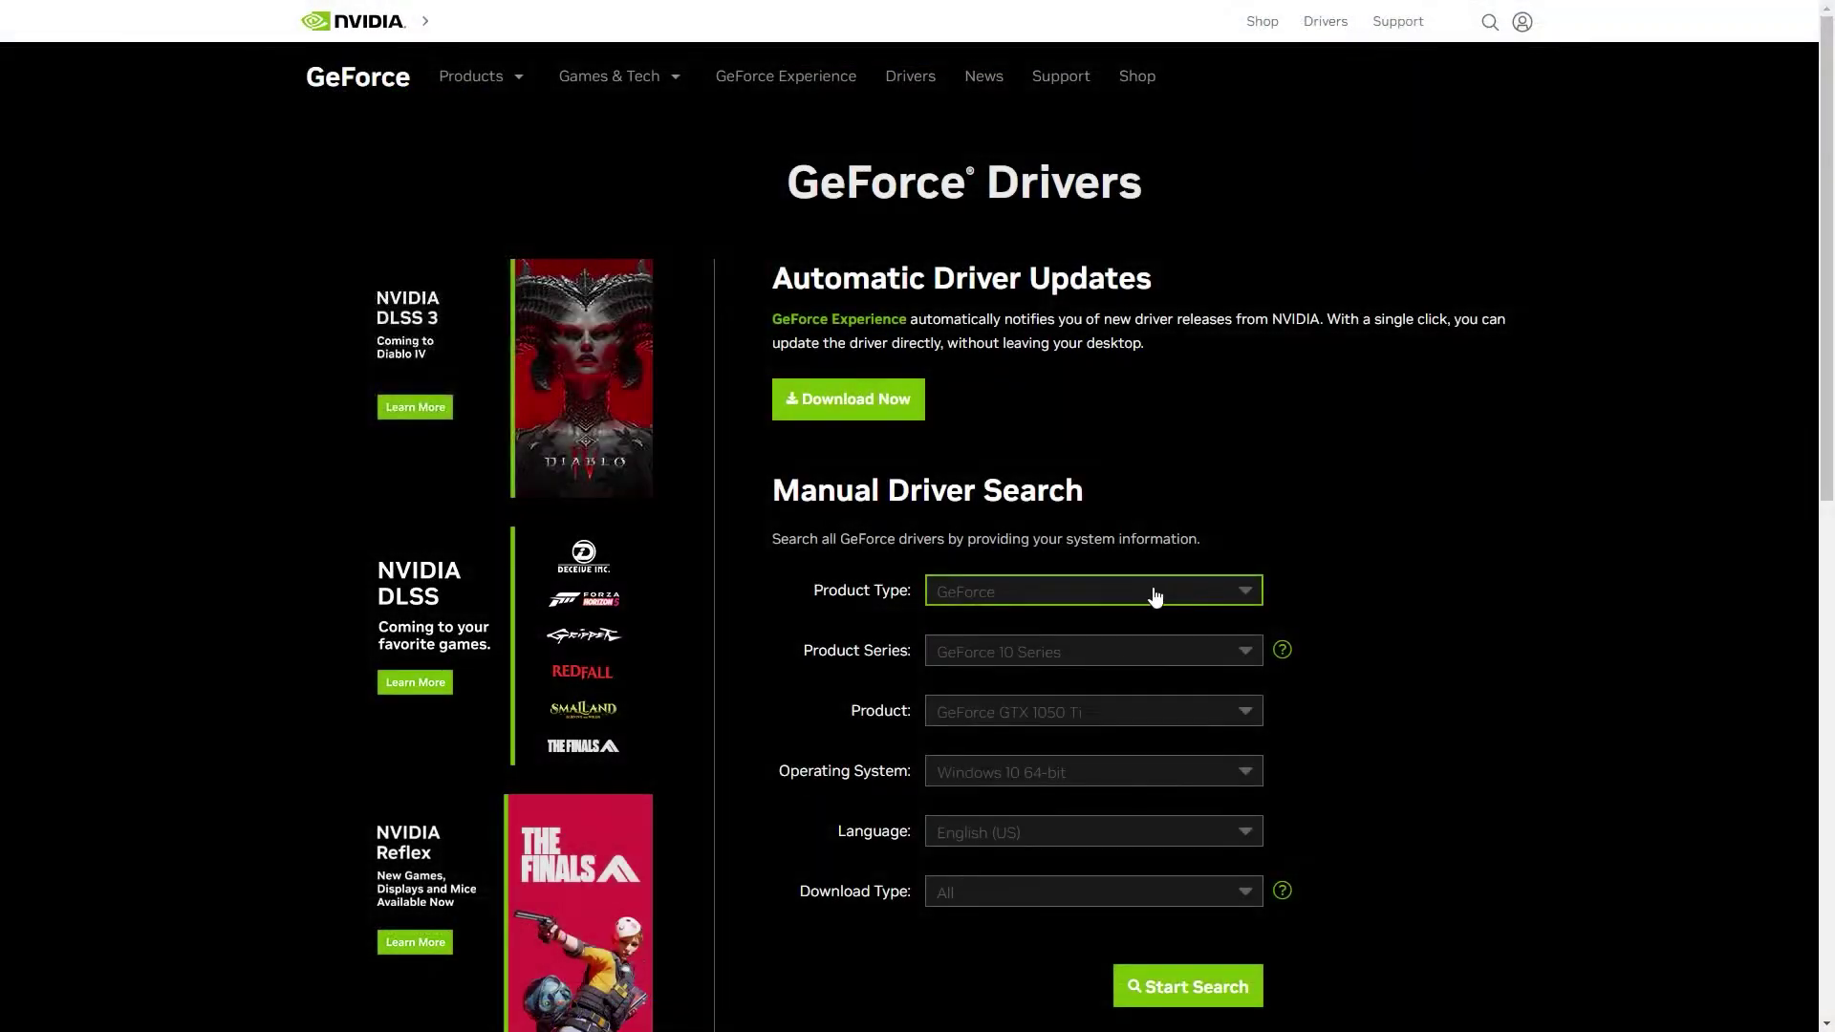
Set the driver search to GeForce products with Download Type All
click(1154, 592)
click(1094, 650)
scroll(1094, 649, down, 2)
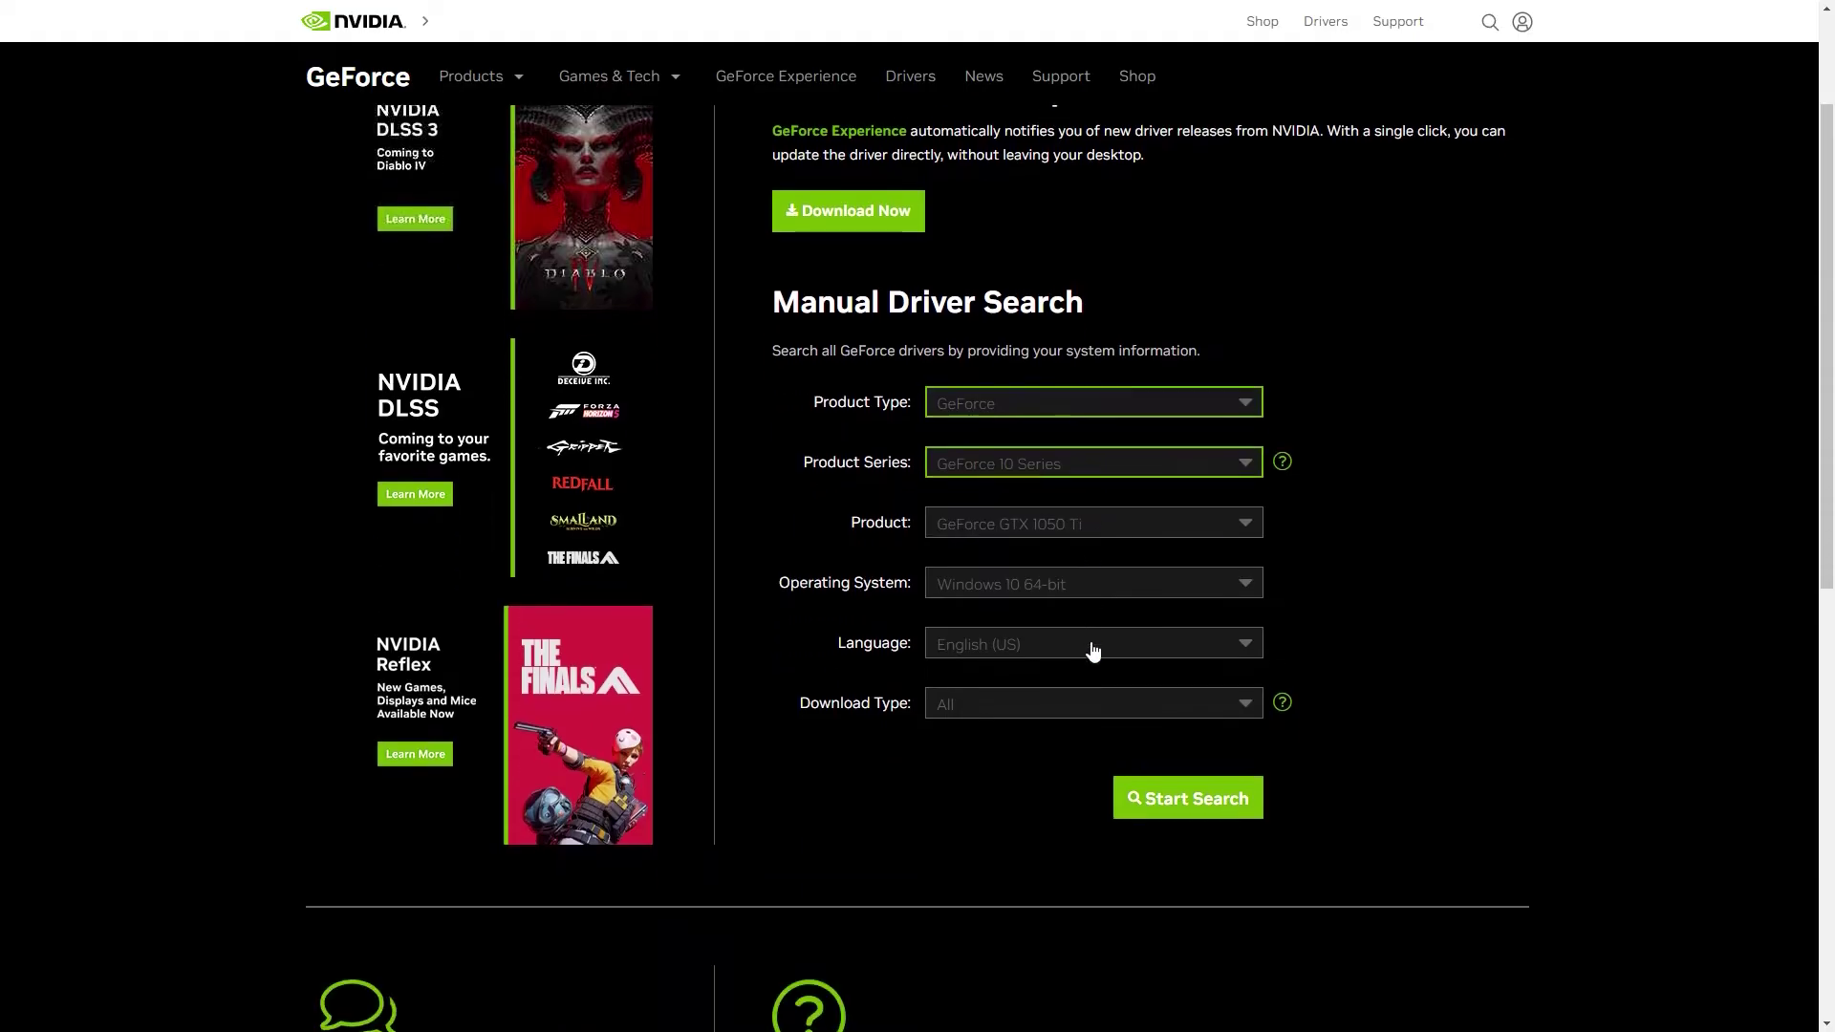
click(1127, 468)
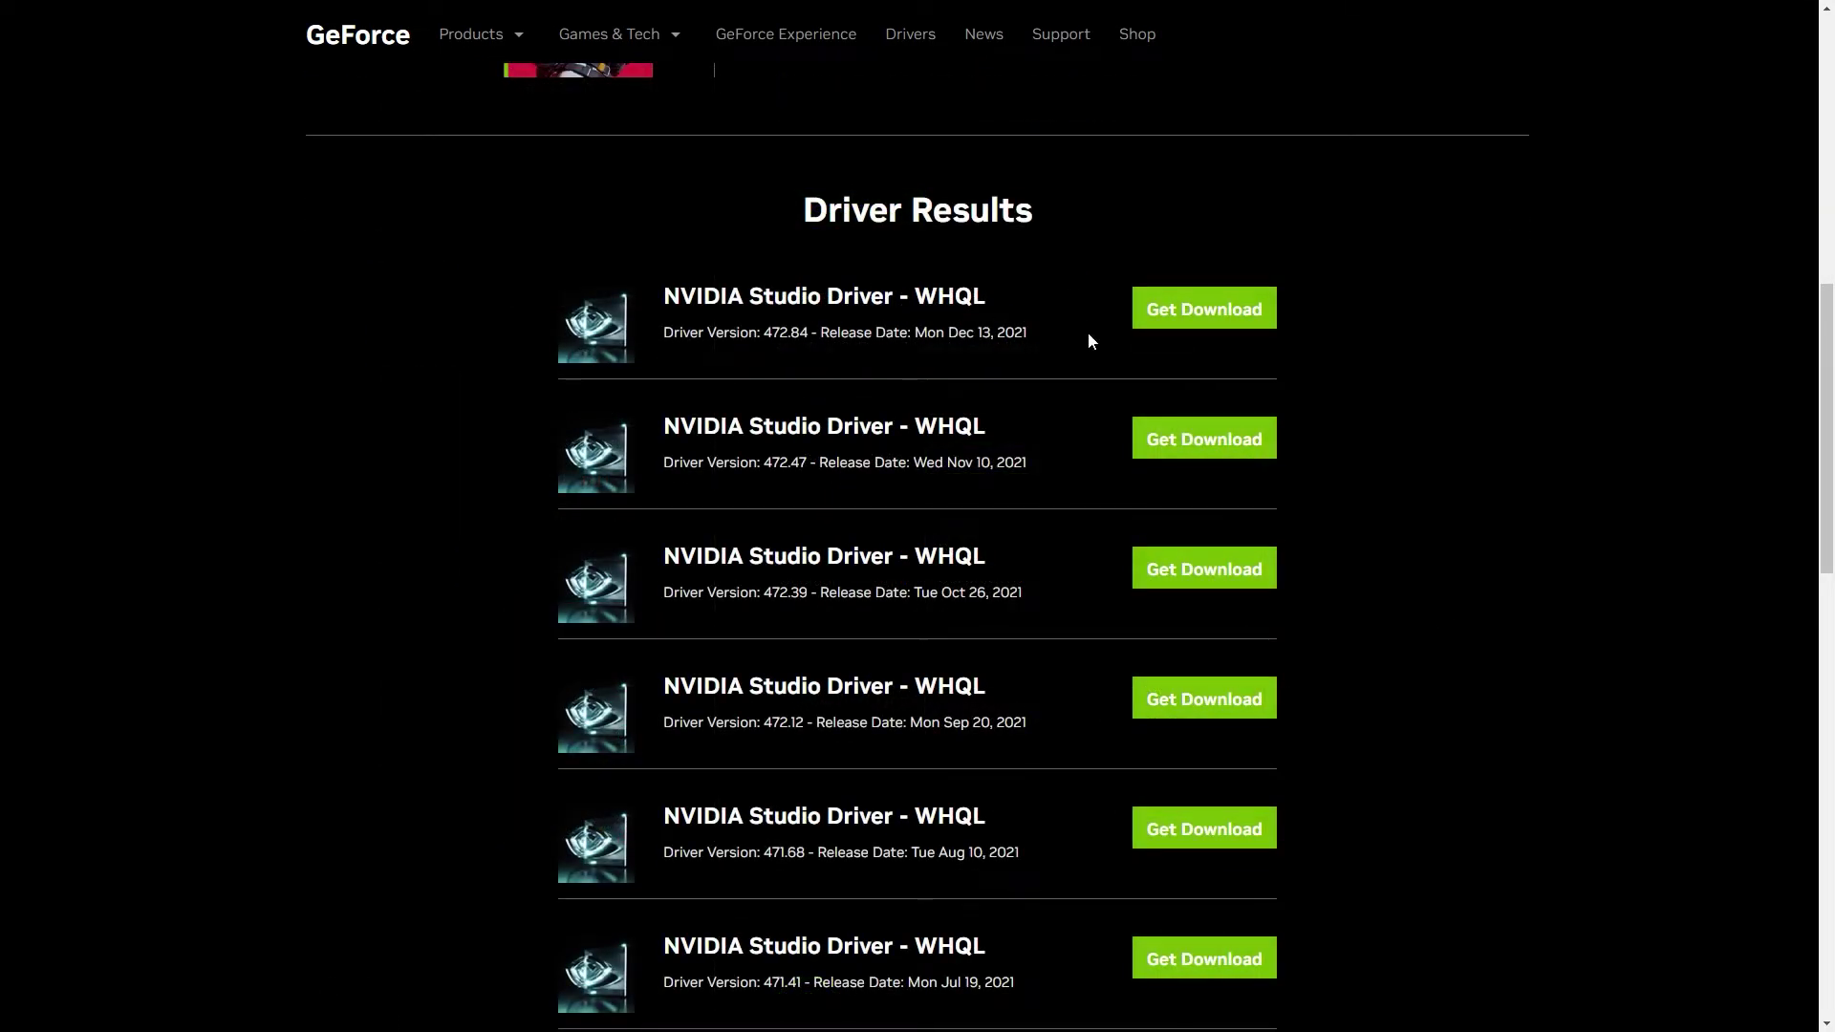
scroll(1090, 341, down, 5)
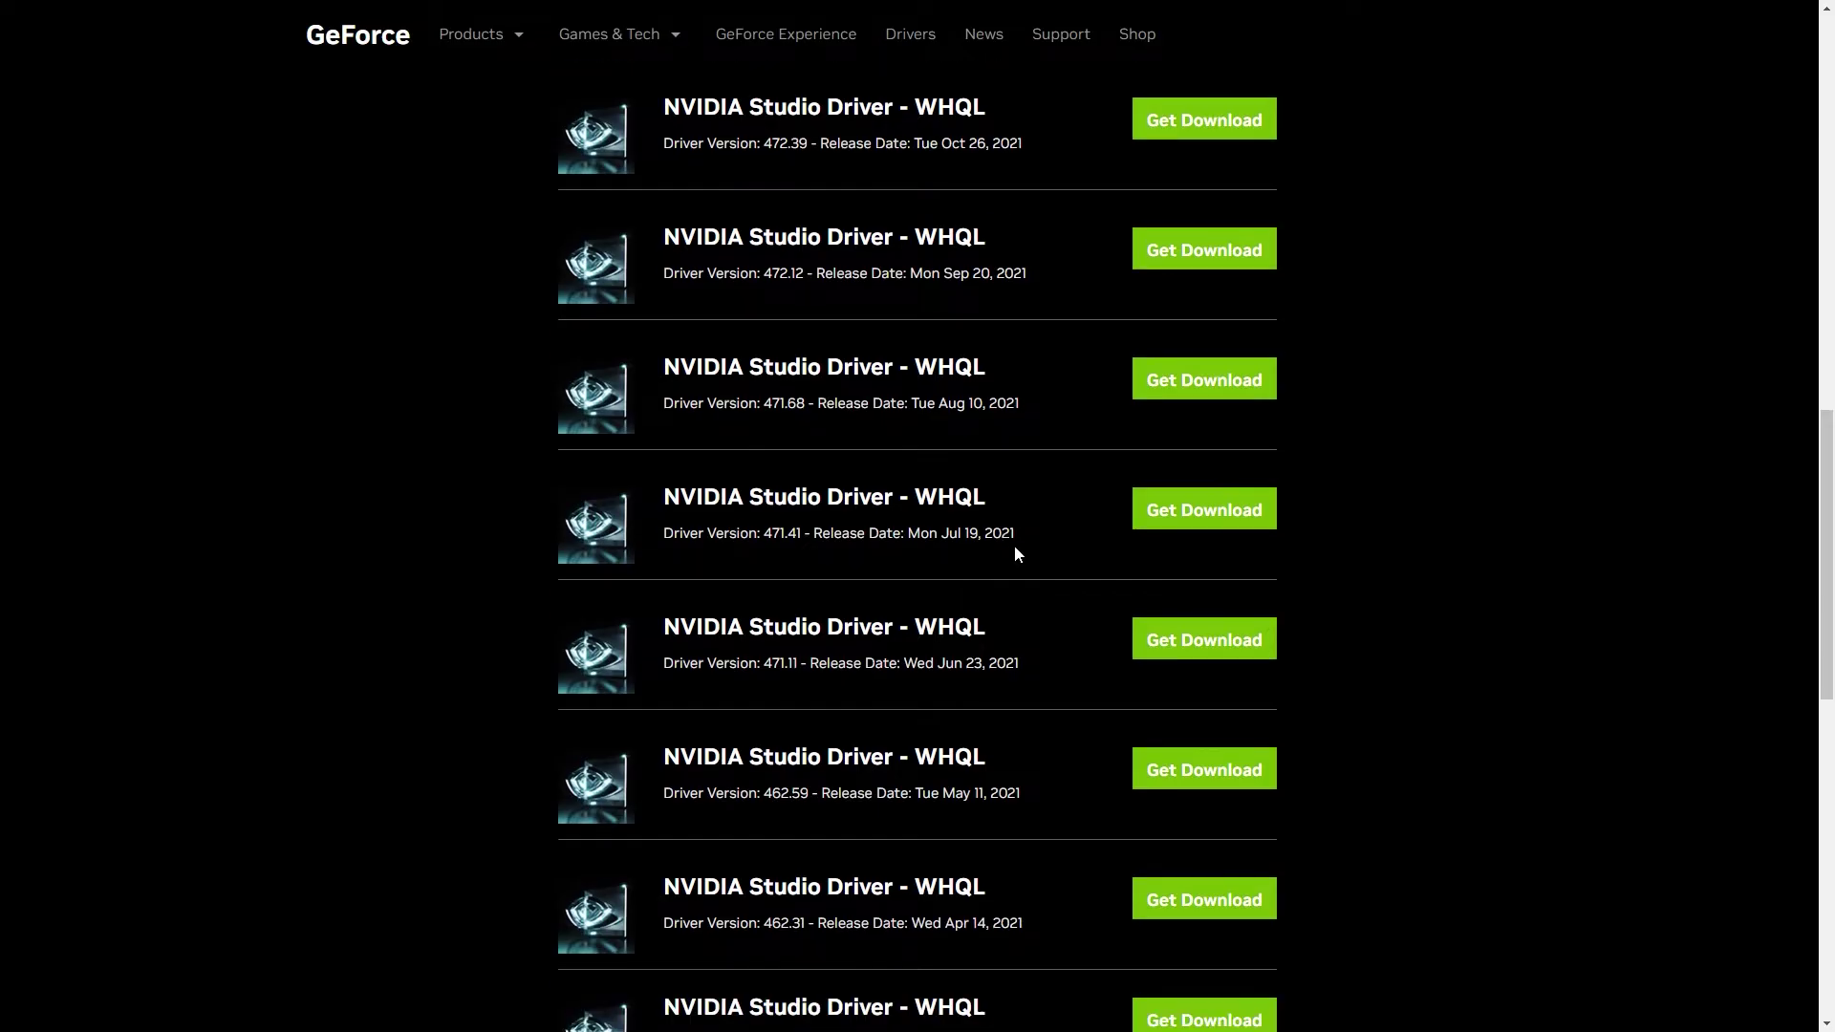
scroll(1015, 553, down, 2)
scroll(1016, 559, up, 11)
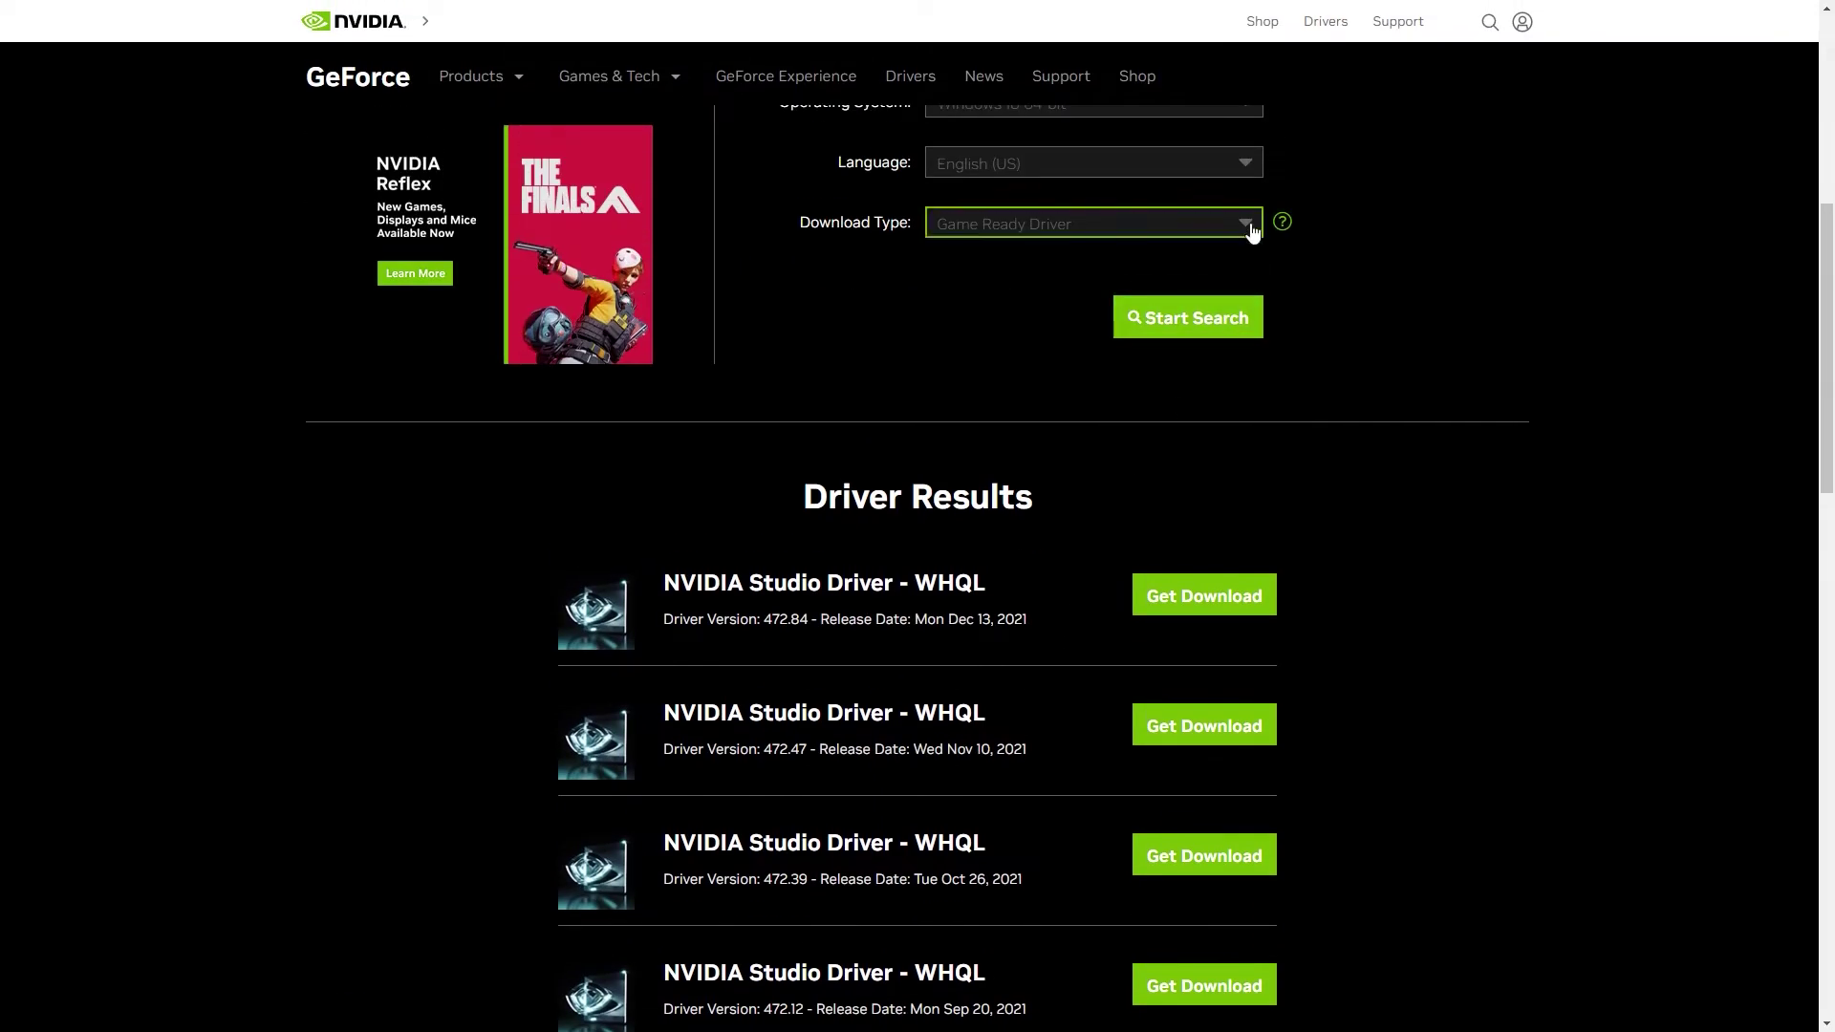
click(1252, 232)
click(1029, 256)
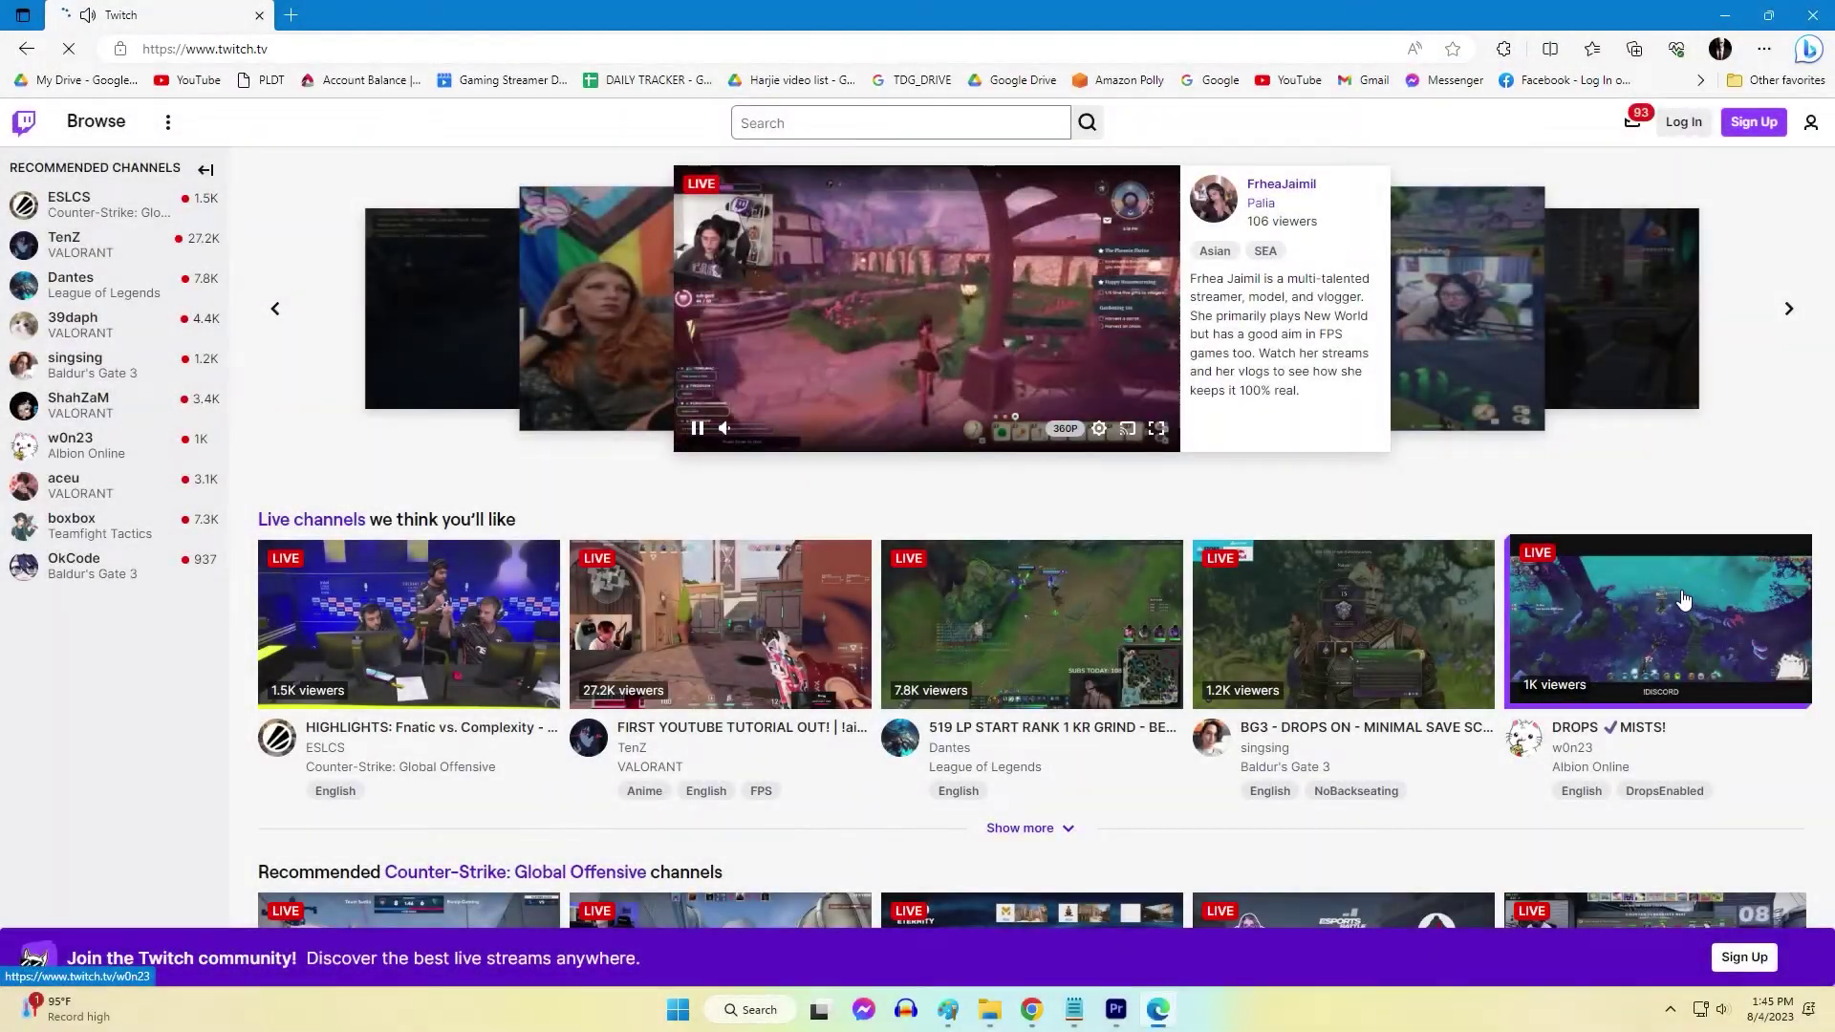
In Edge Privacy settings, clear history, downloads, cookies and cache for All time
click(1764, 49)
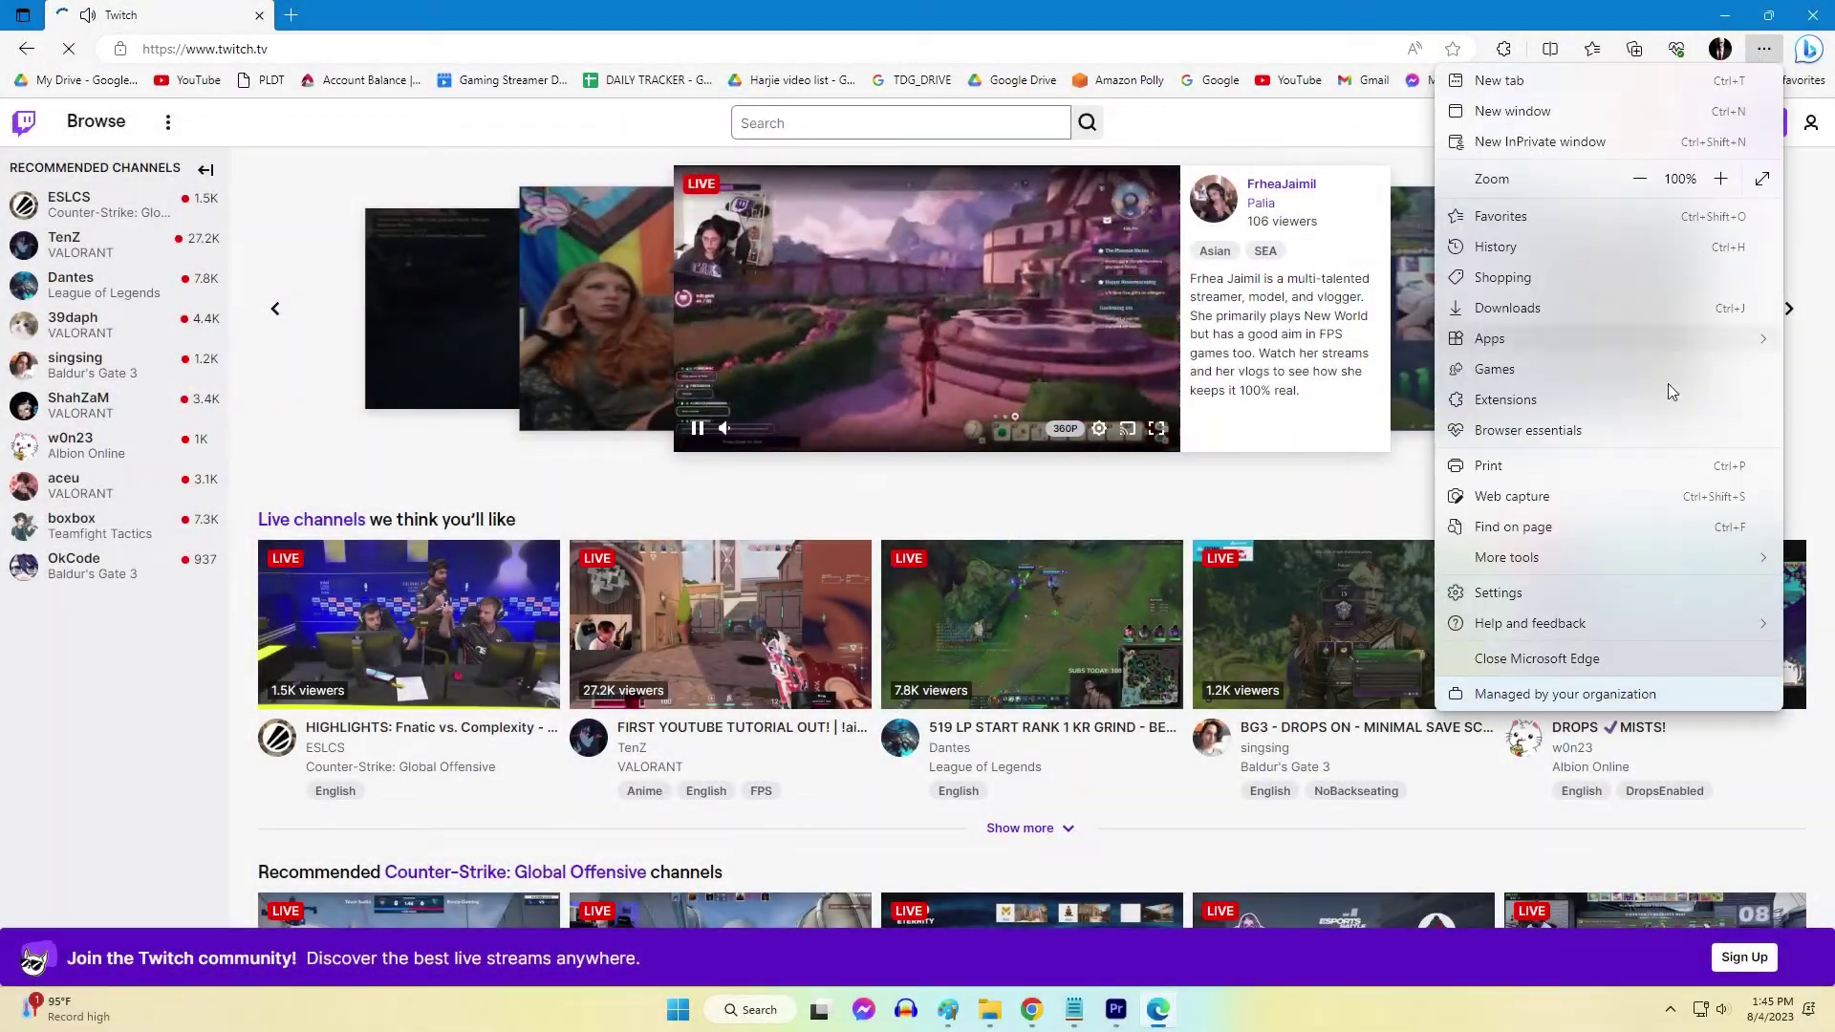
click(1550, 594)
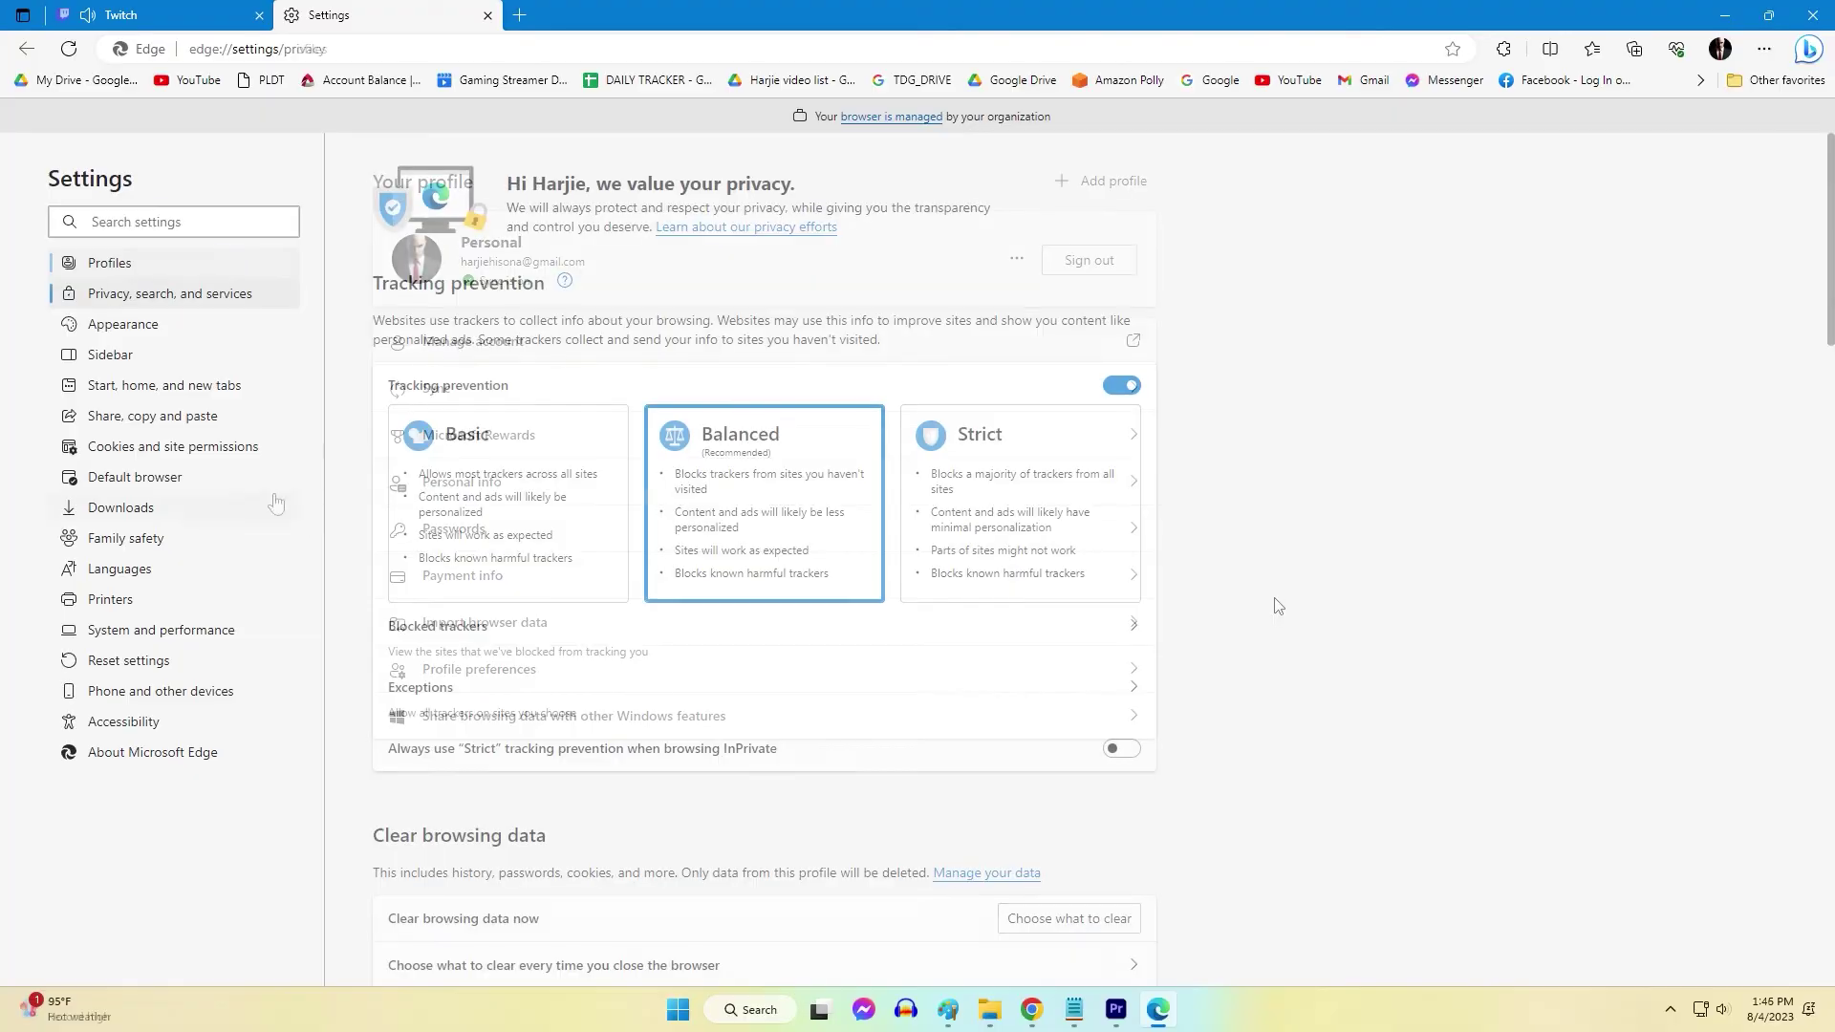
scroll(1366, 591, down, 6)
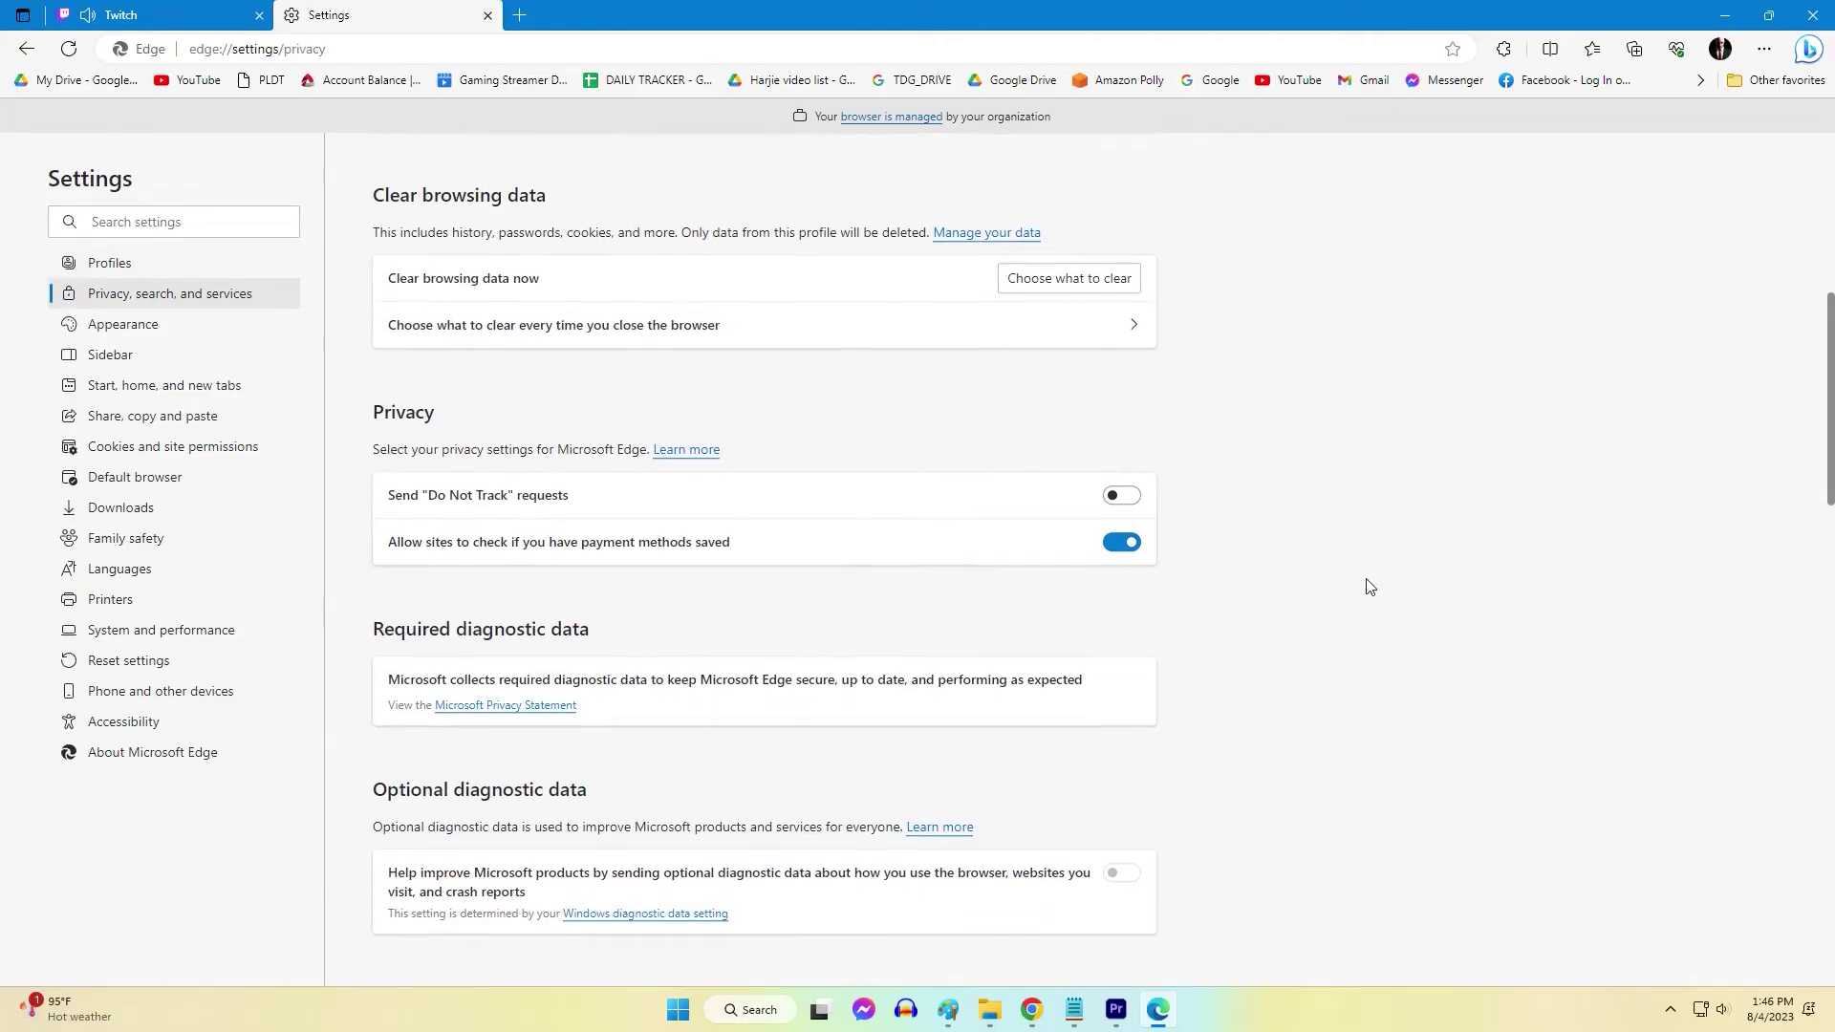
click(1095, 283)
scroll(951, 597, down, 2)
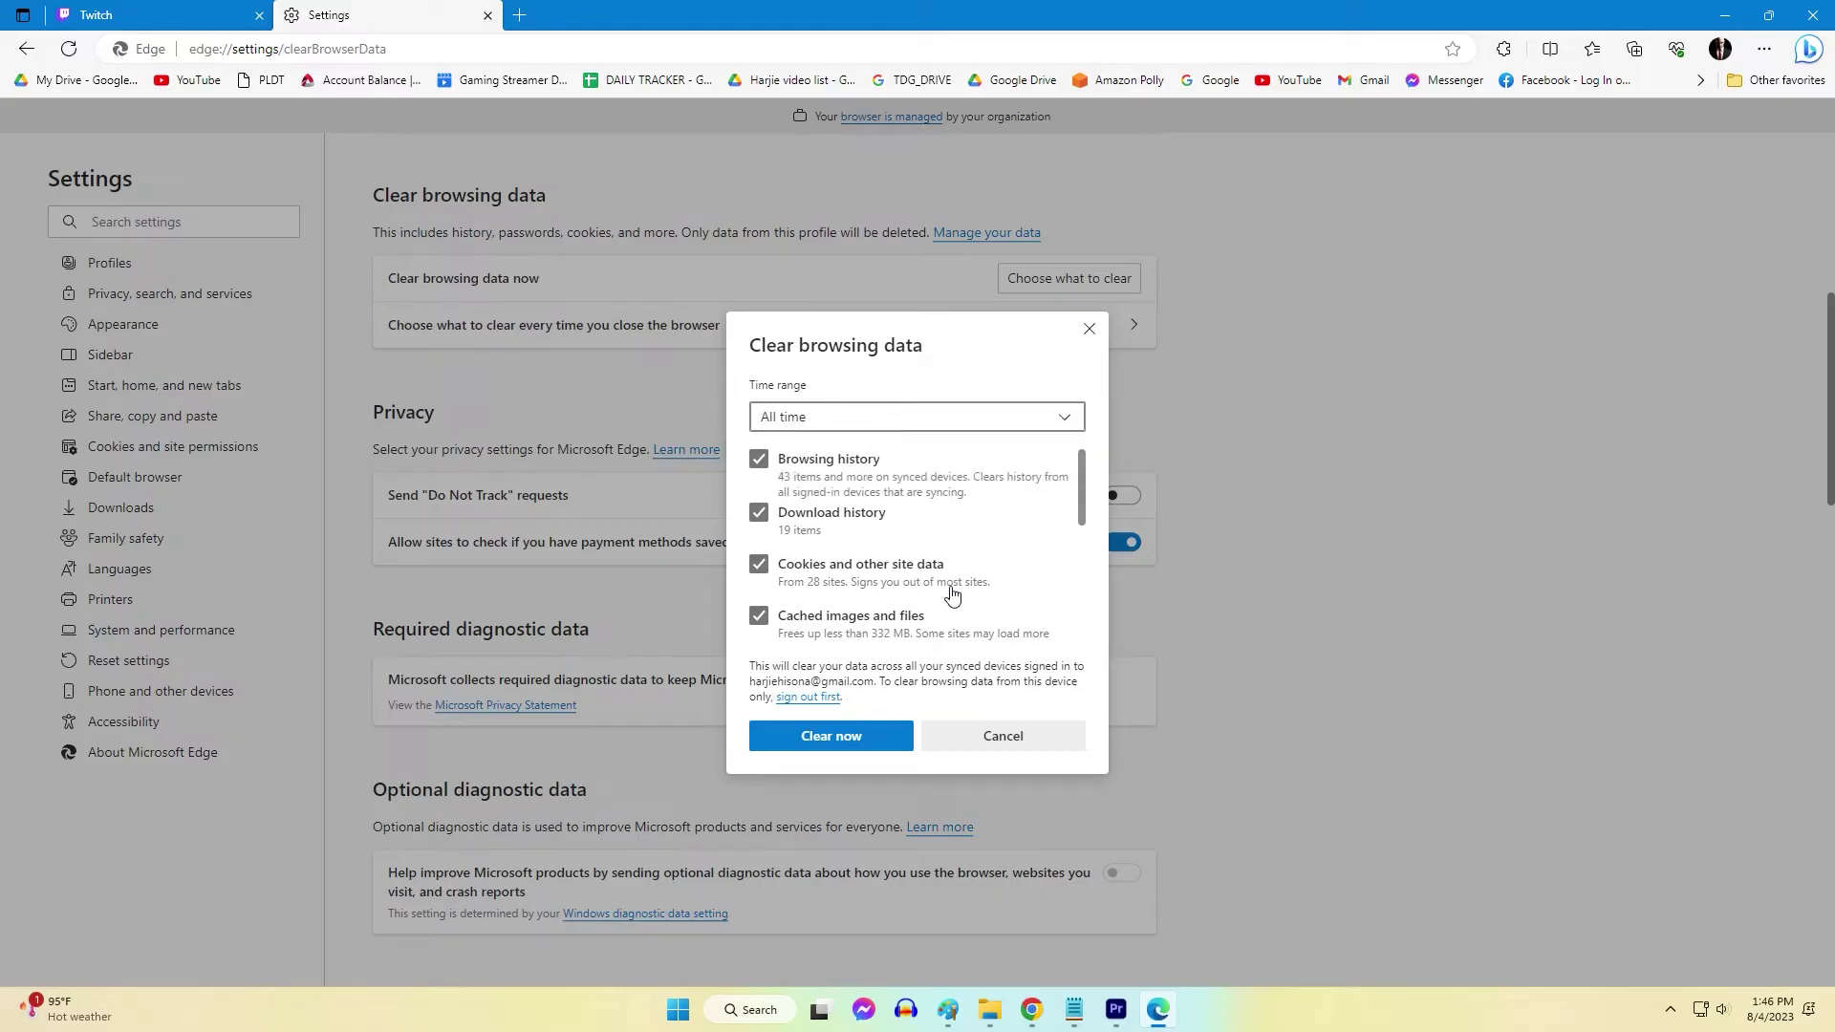
scroll(959, 623, down, 2)
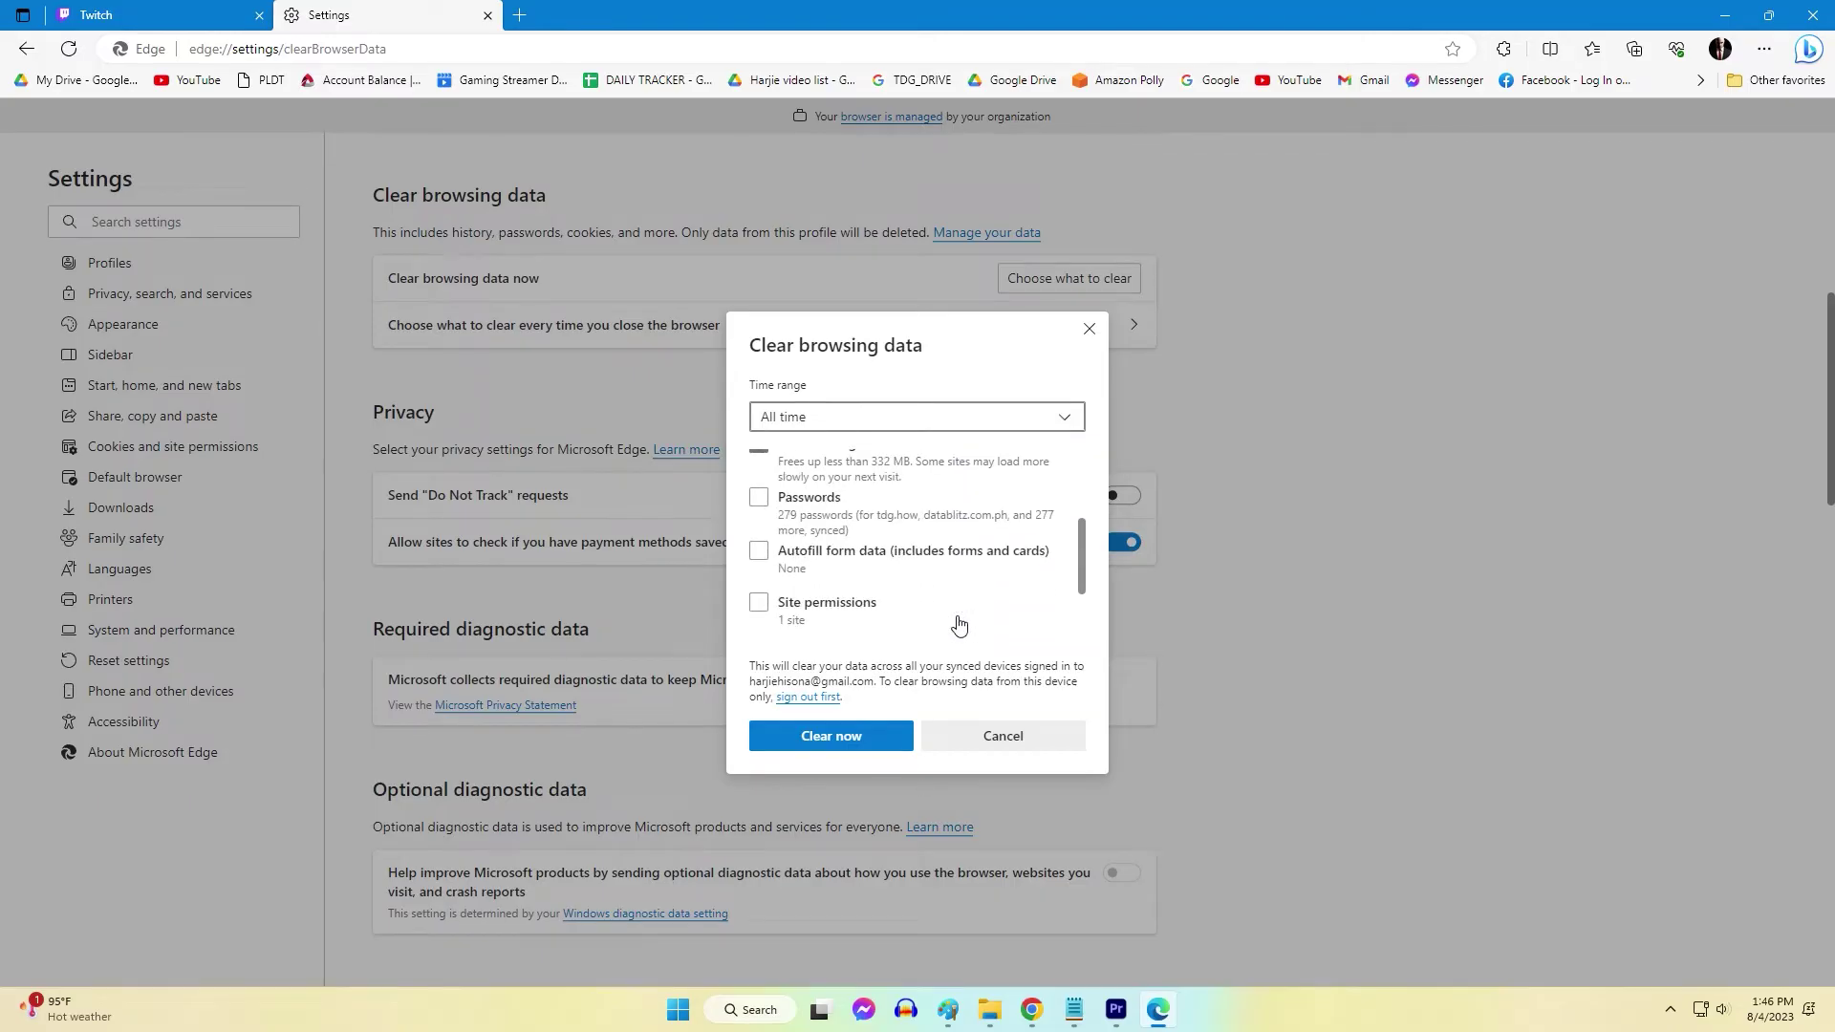
scroll(959, 625, up, 2)
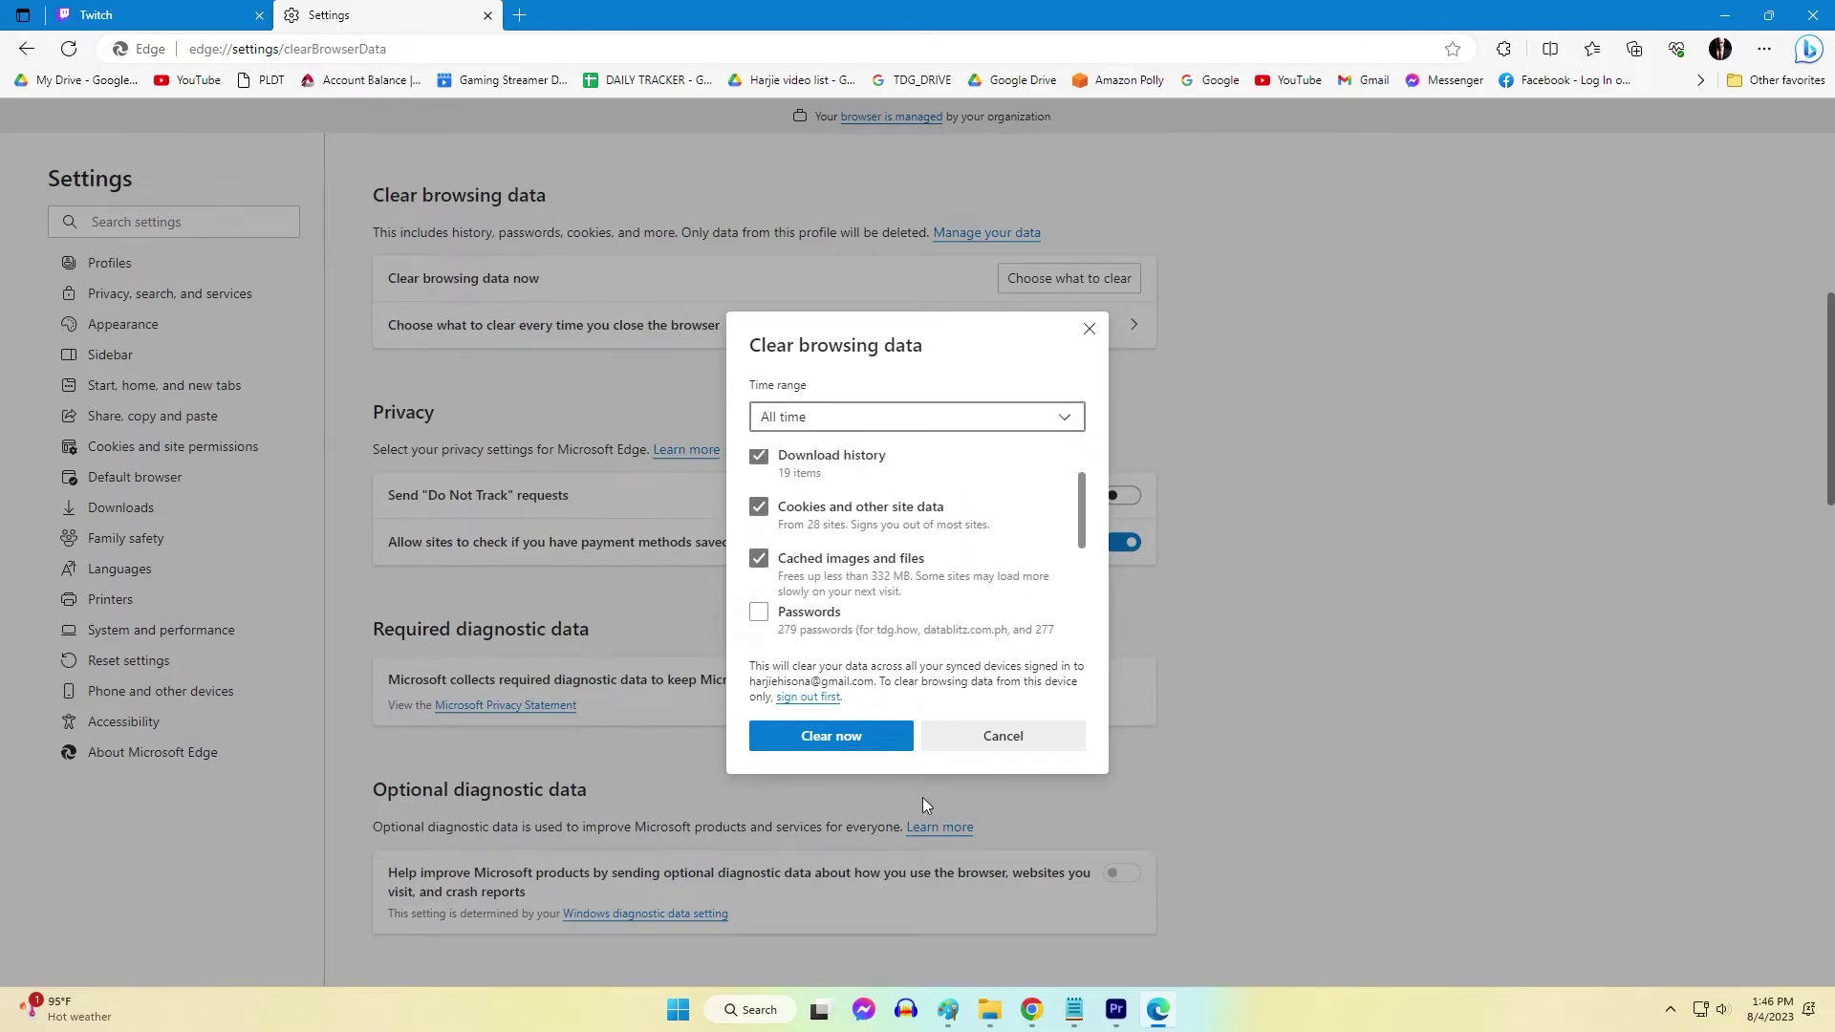
click(857, 745)
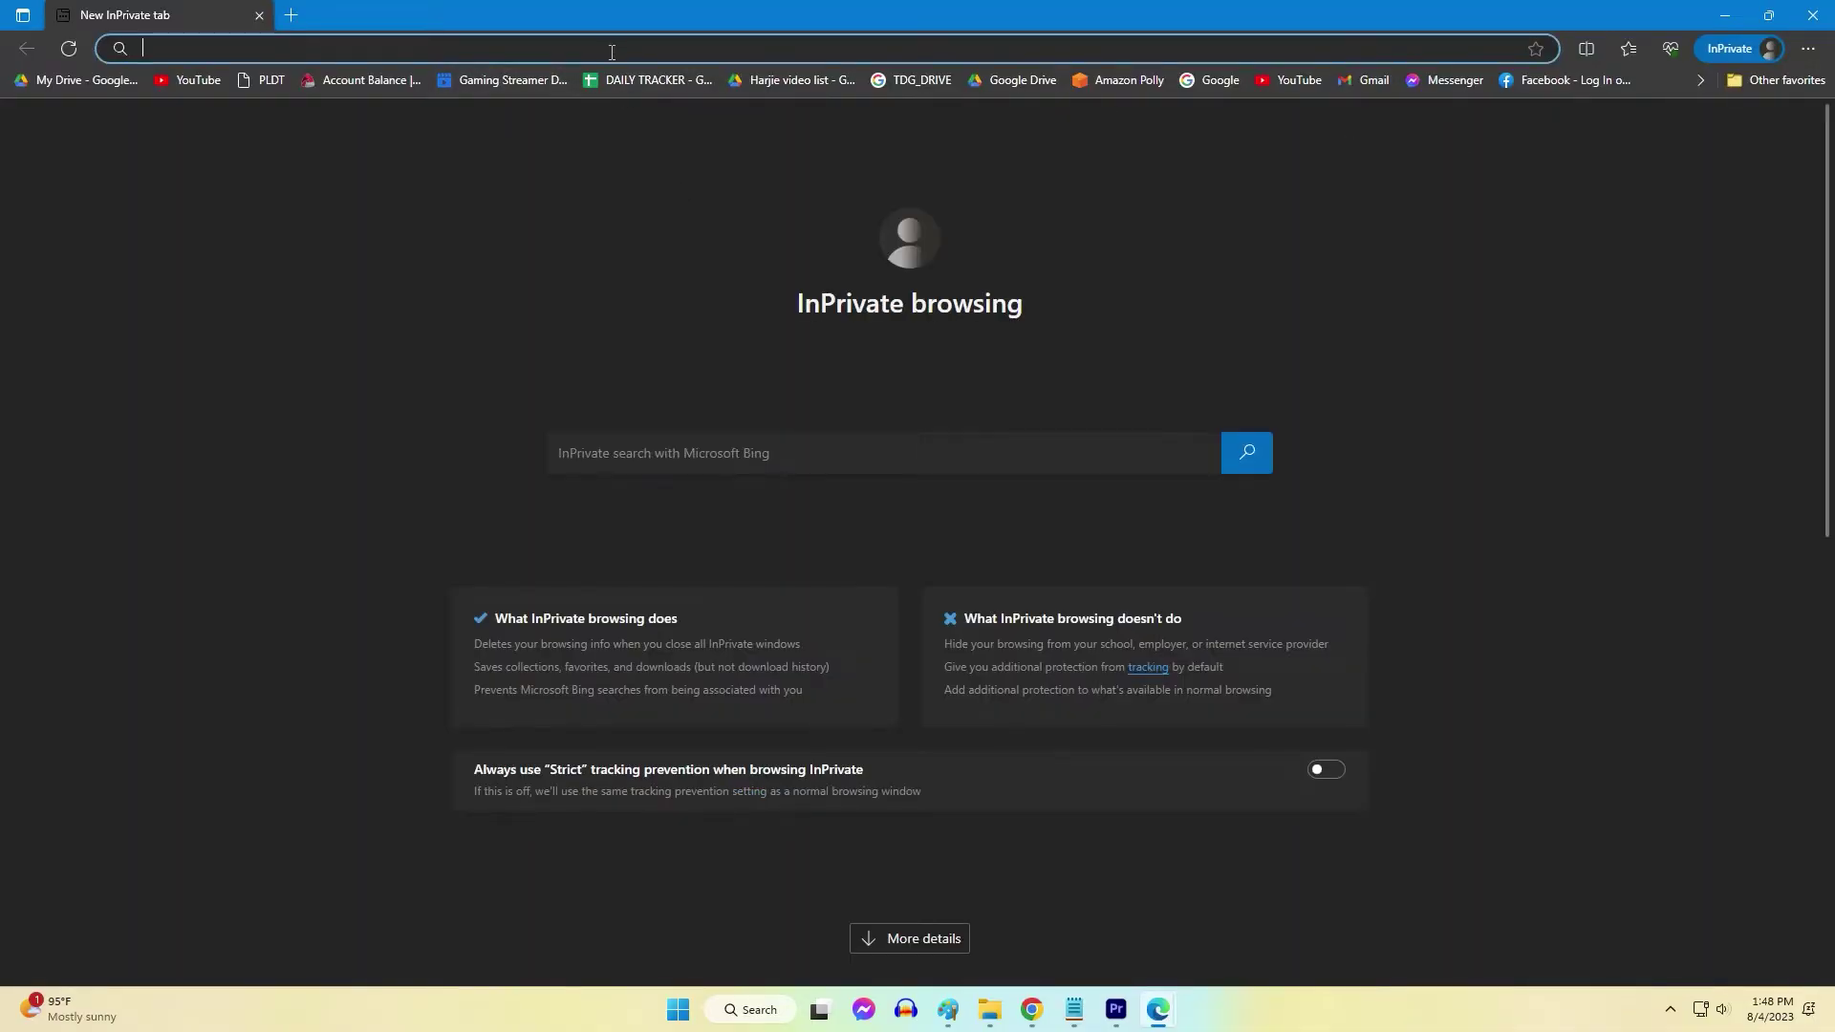
Load twitch.tv from the 'twit' suggestion and browse its home page
text(twit)
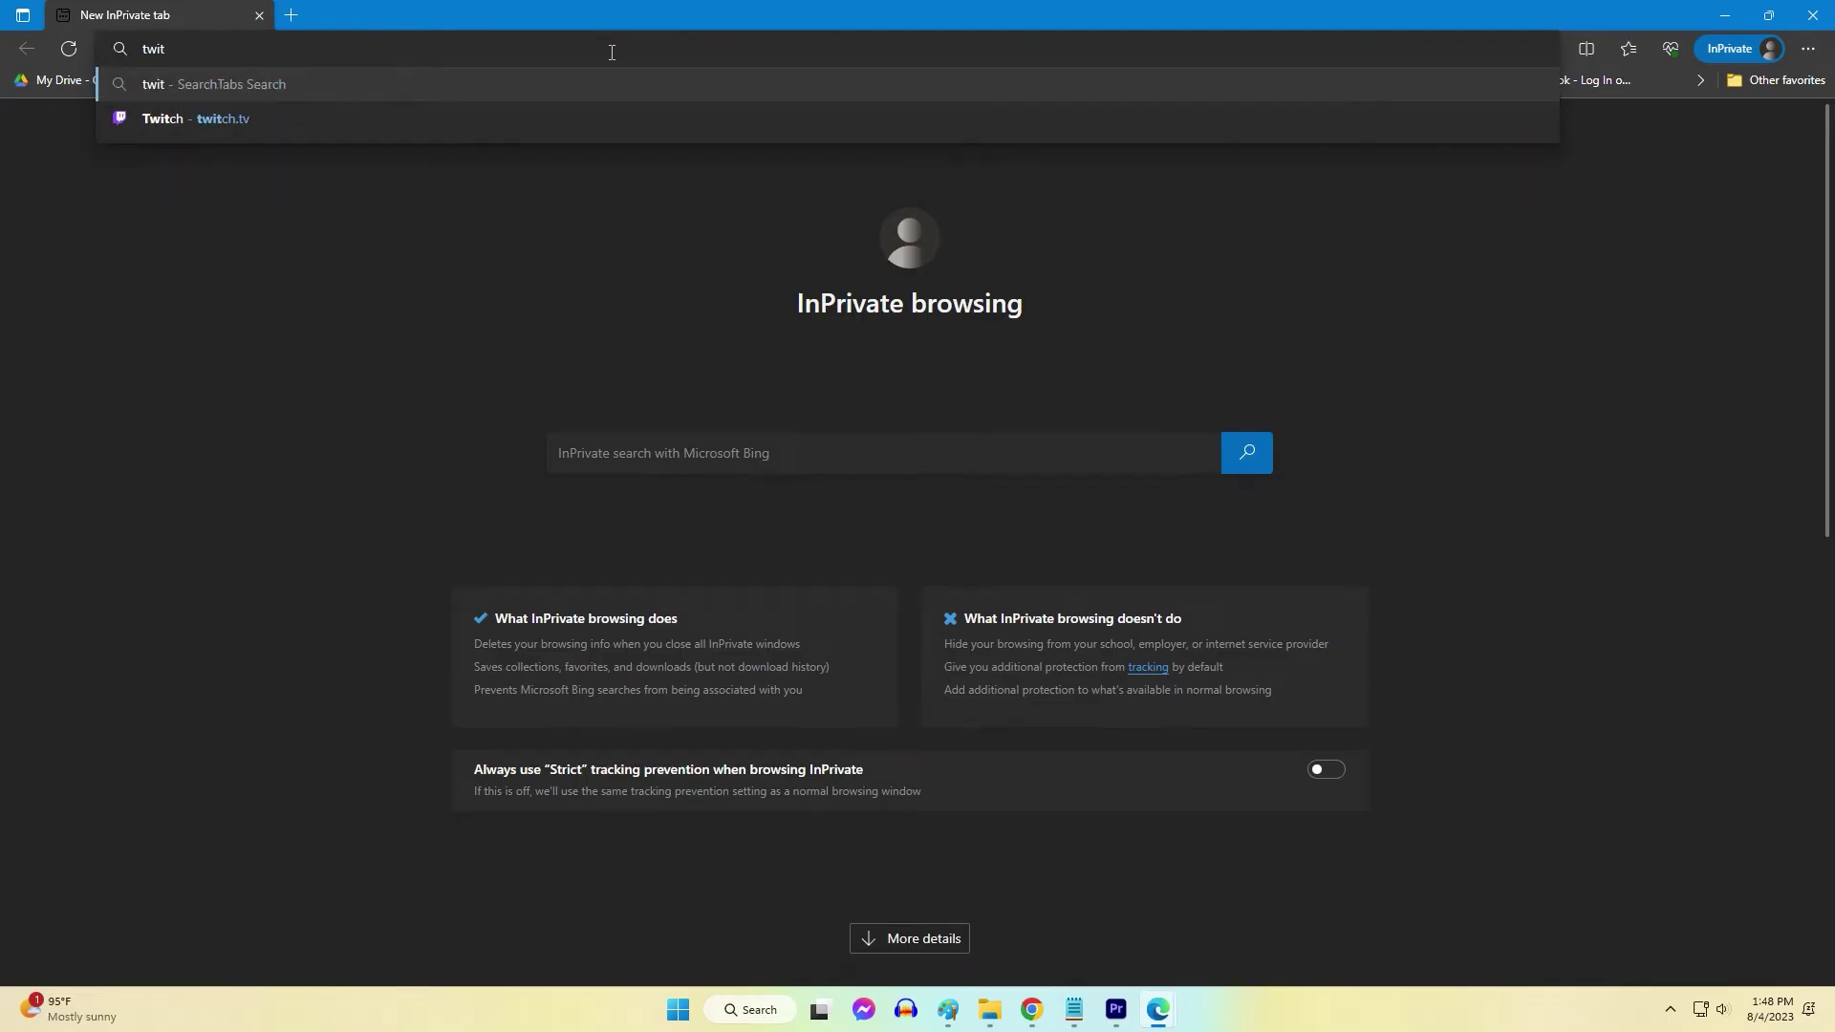
key(Down)
key(Return)
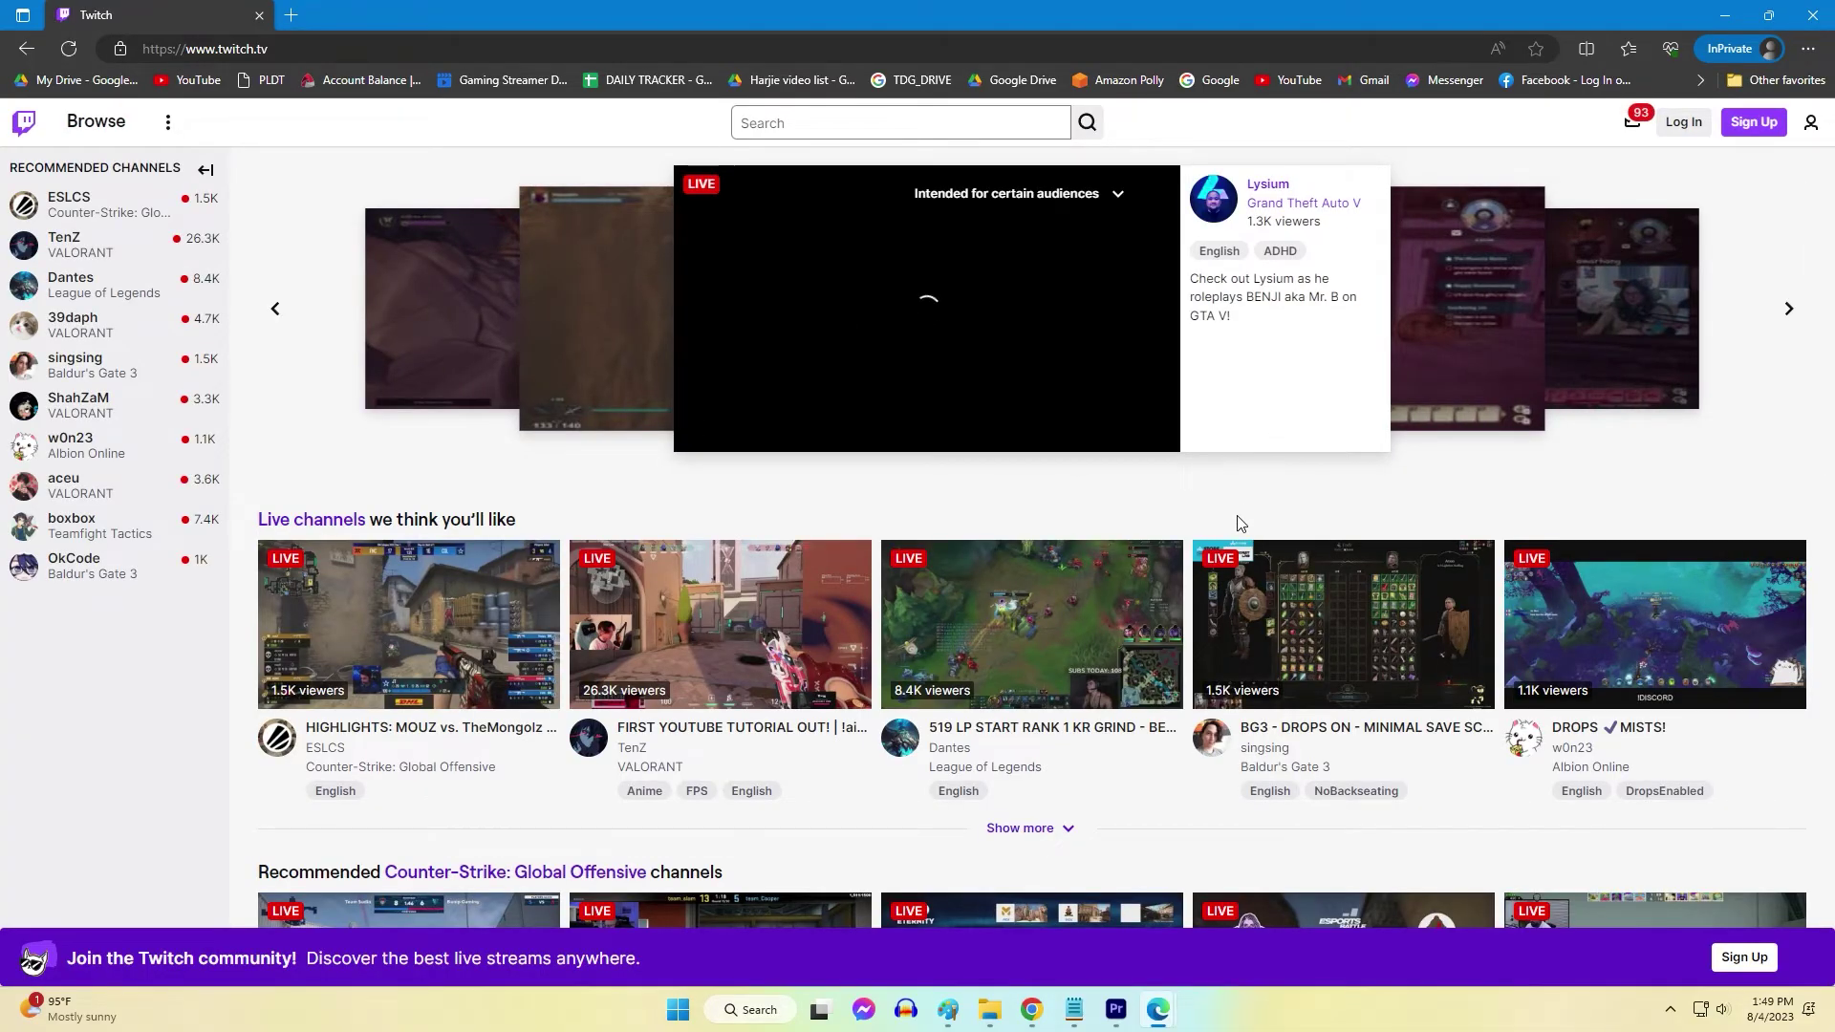
scroll(1239, 523, down, 12)
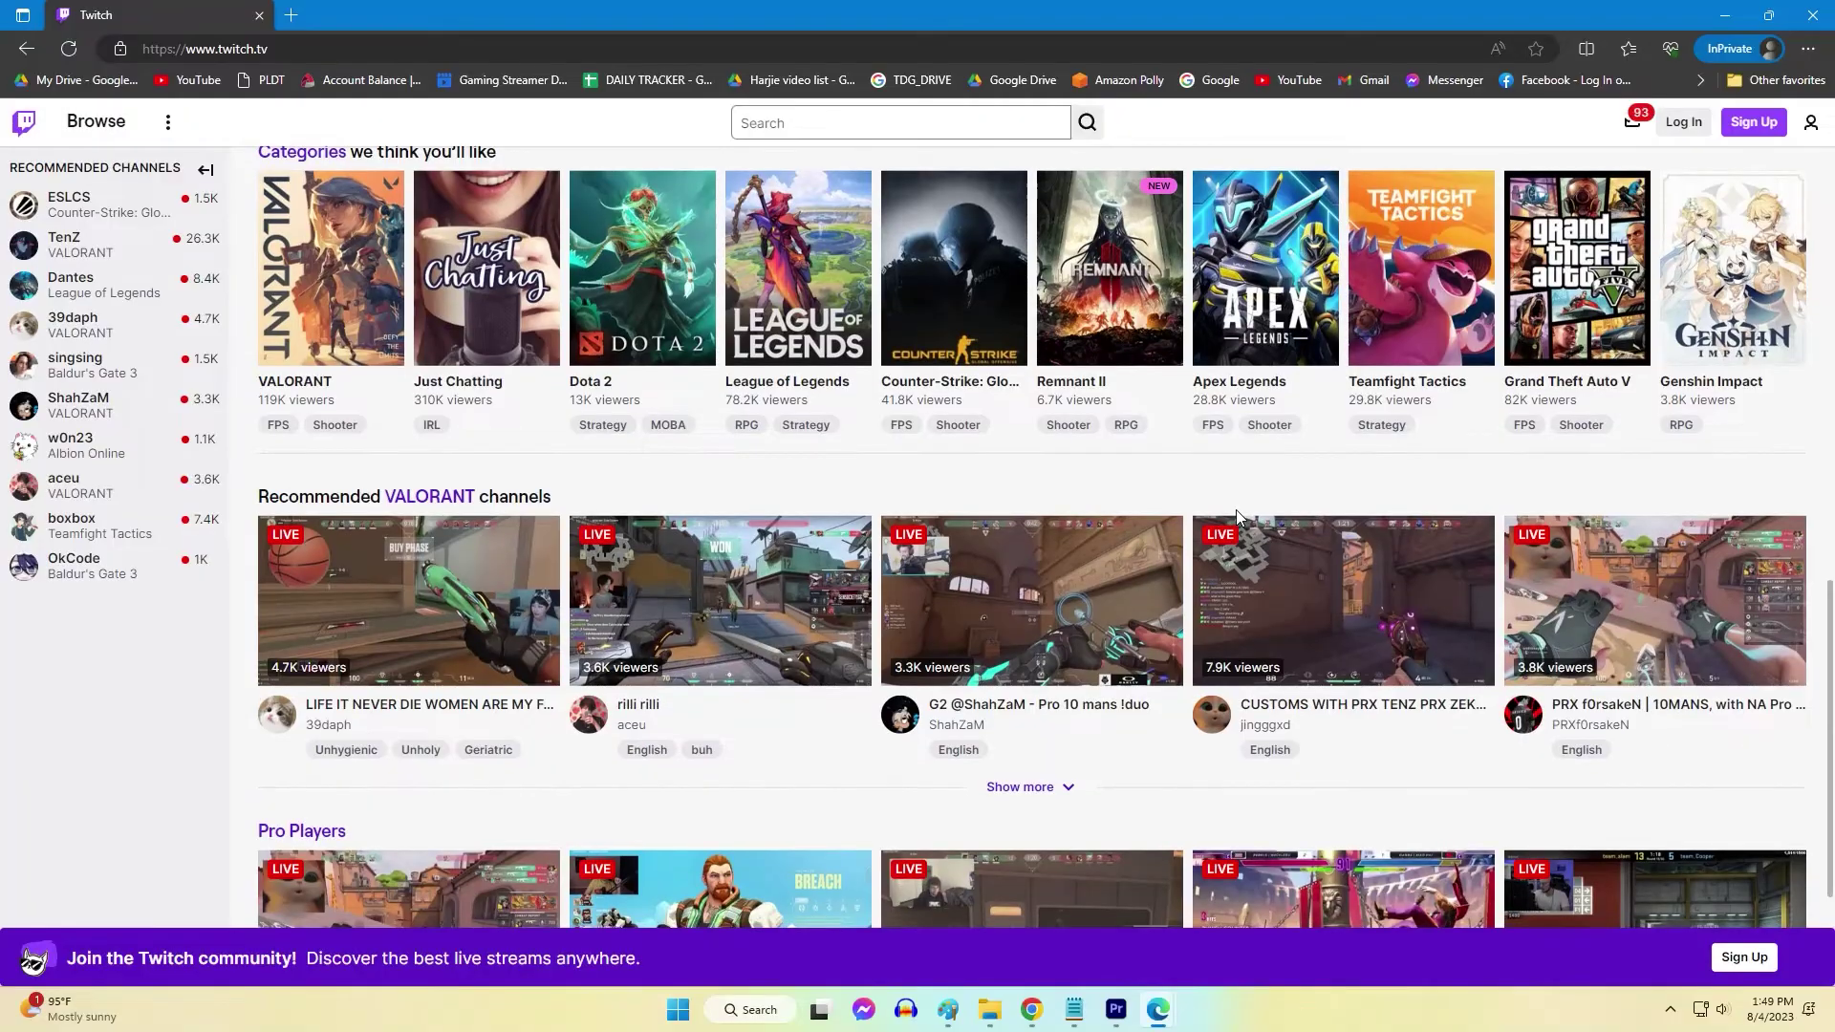
scroll(1236, 508, up, 5)
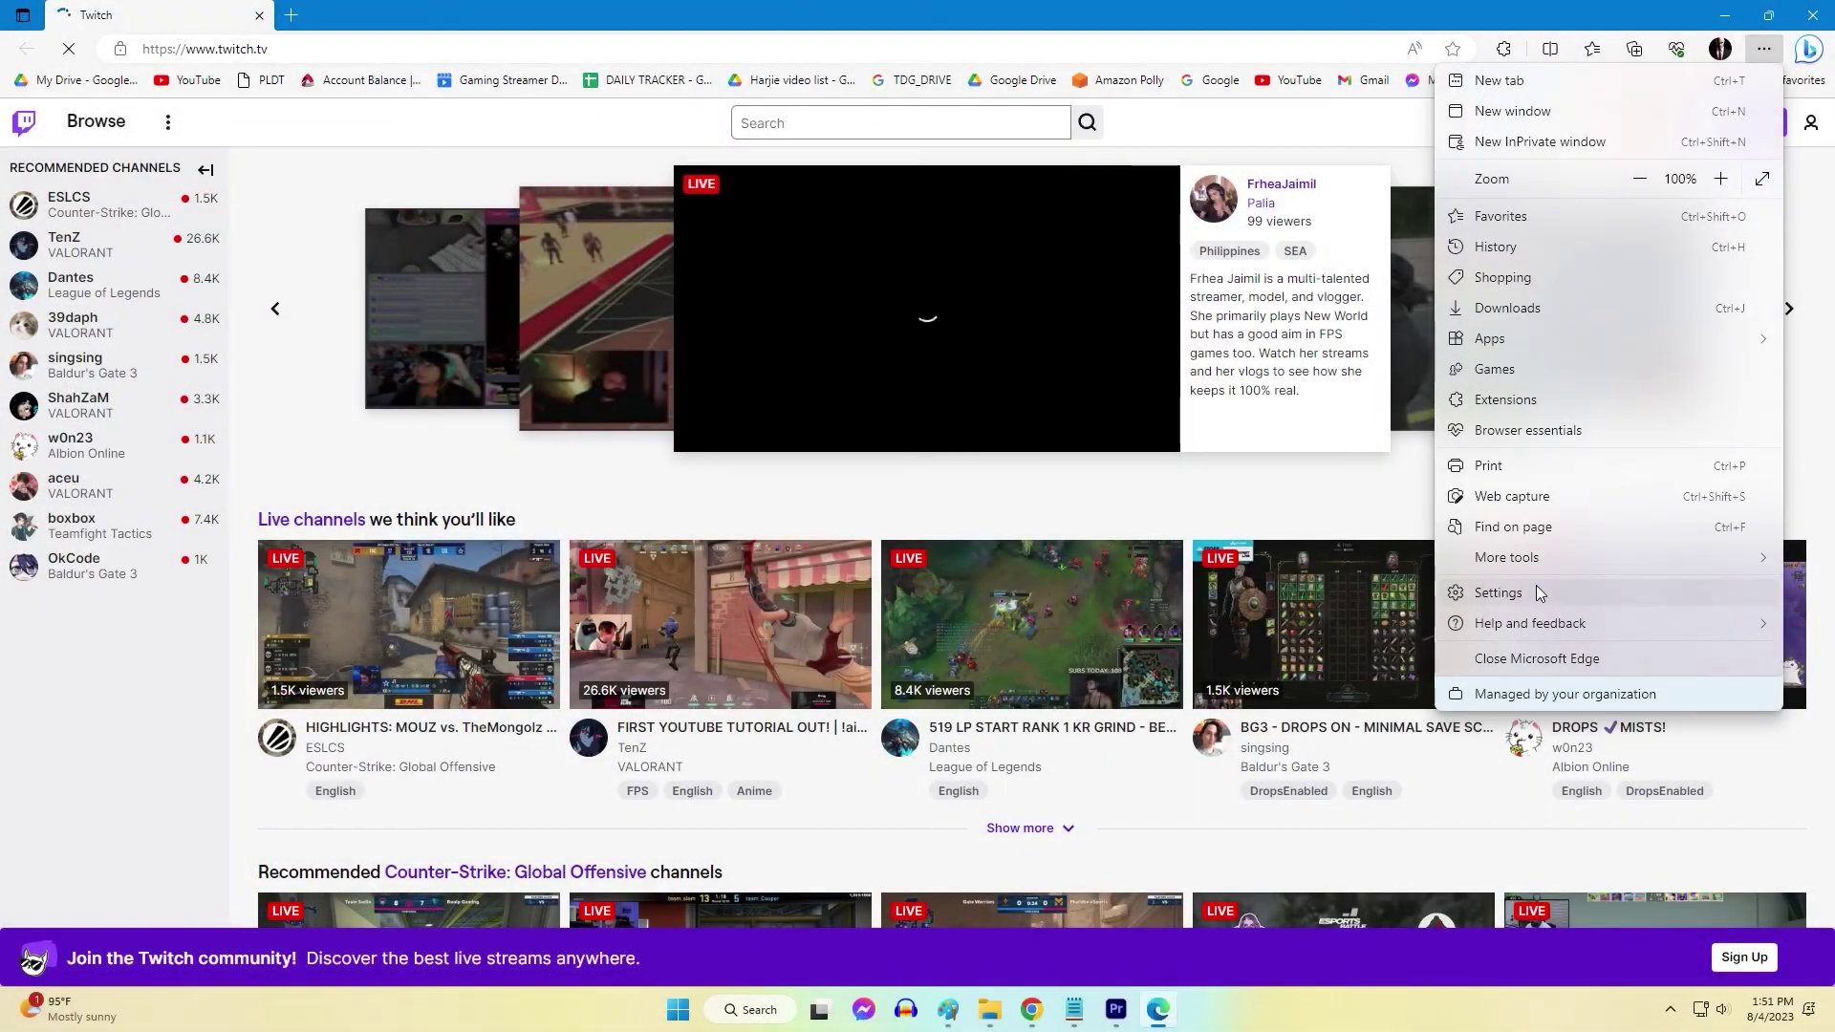
Bring up the Help and feedback submenu in Edge's ... menu
mouse_move(1532, 618)
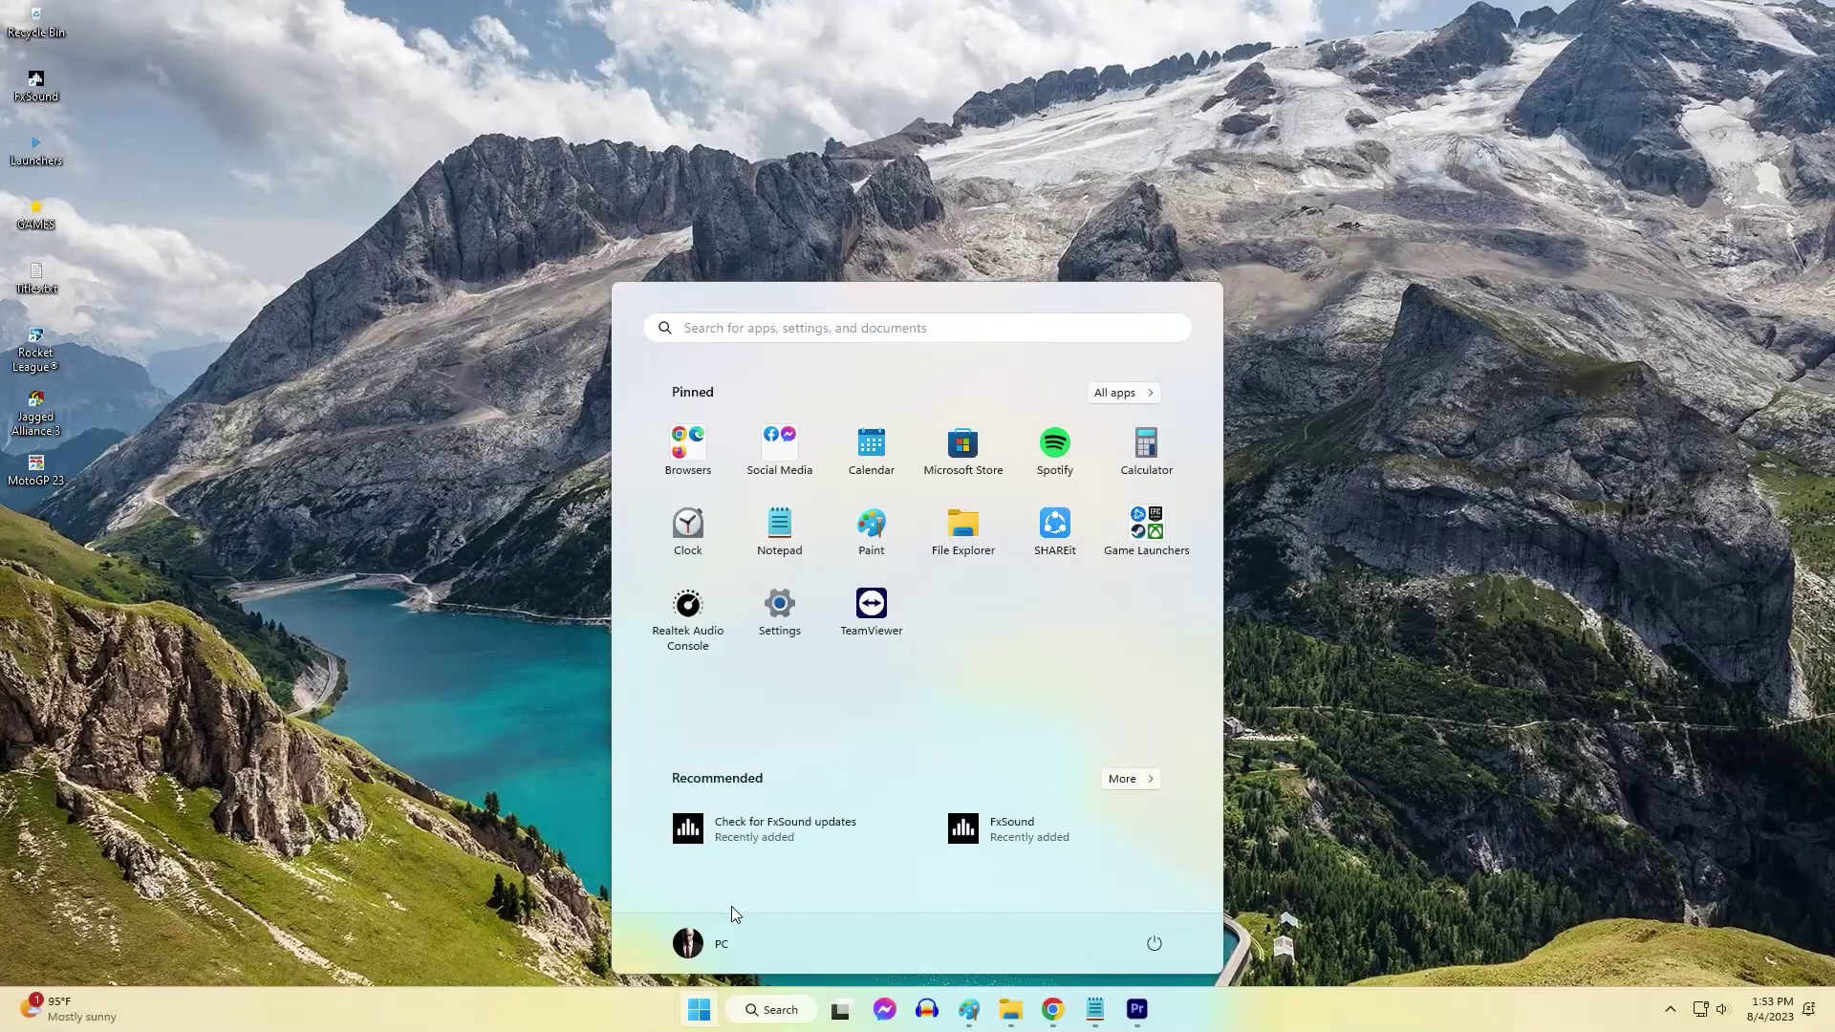
Search the Installed apps list in Windows Settings for Chrome, showing Google Chrome at 82.1 MB
click(778, 617)
click(788, 505)
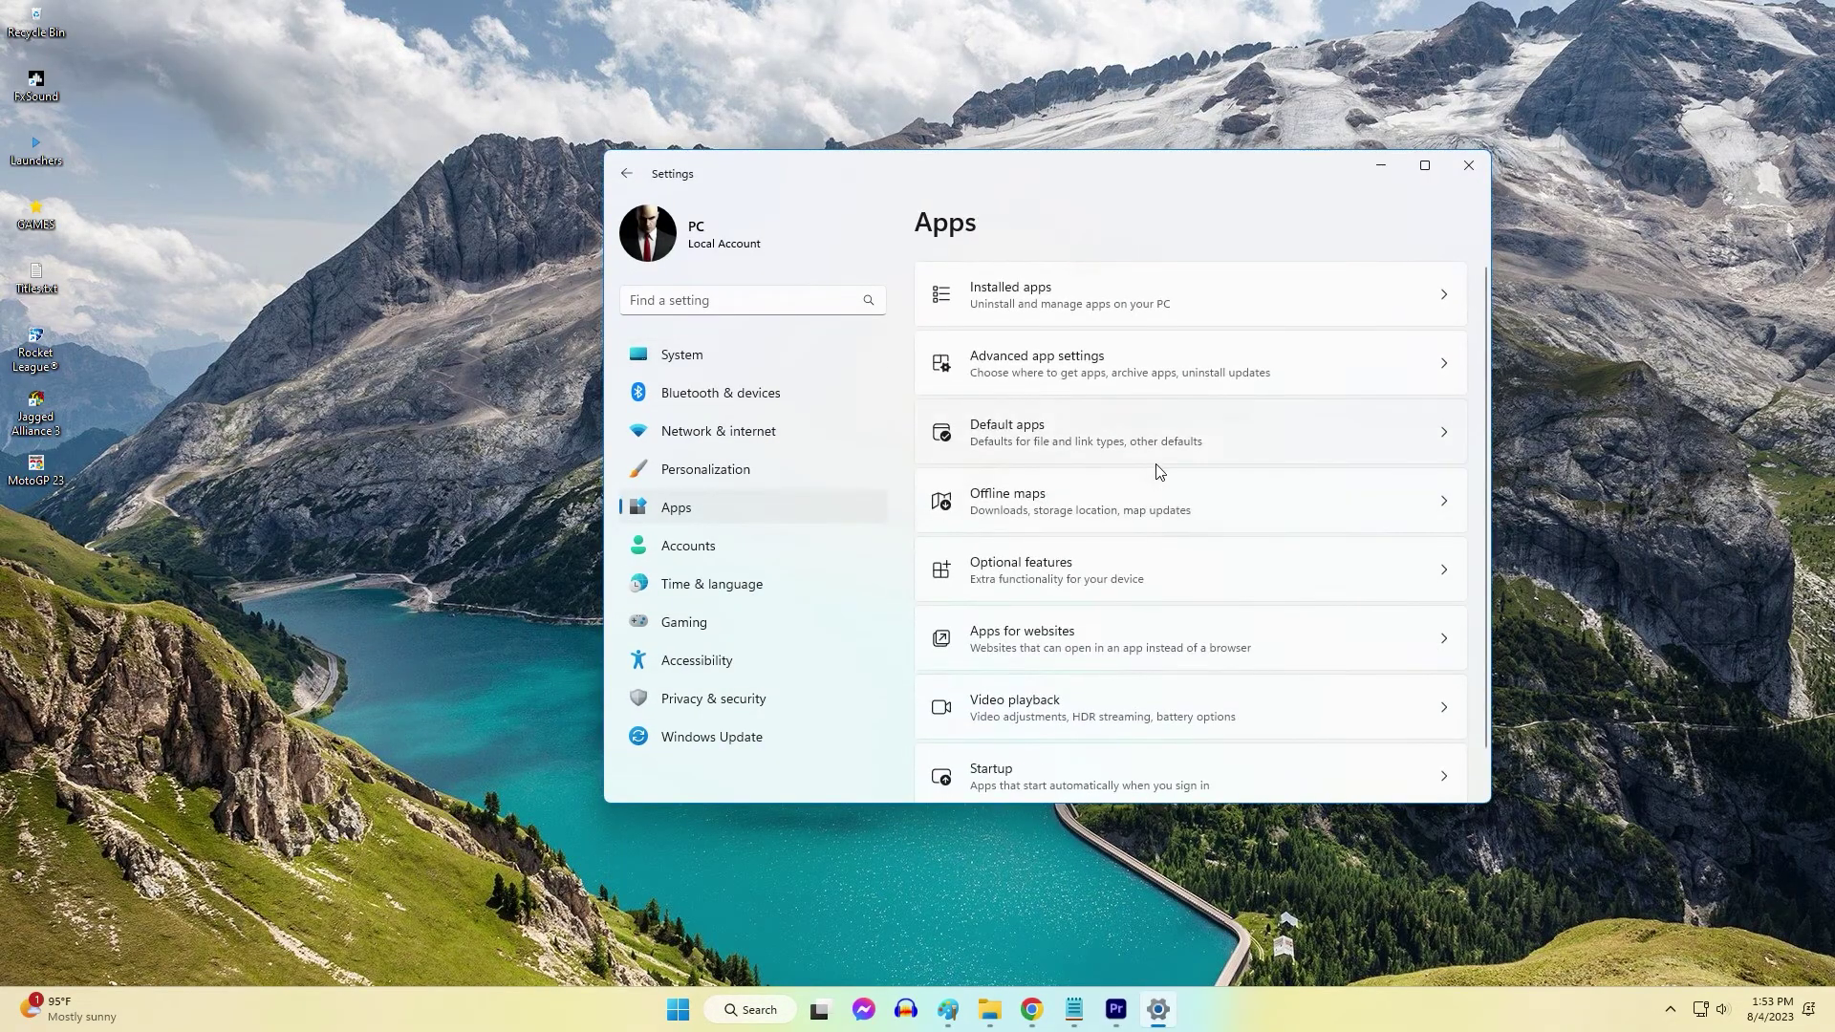
click(1121, 308)
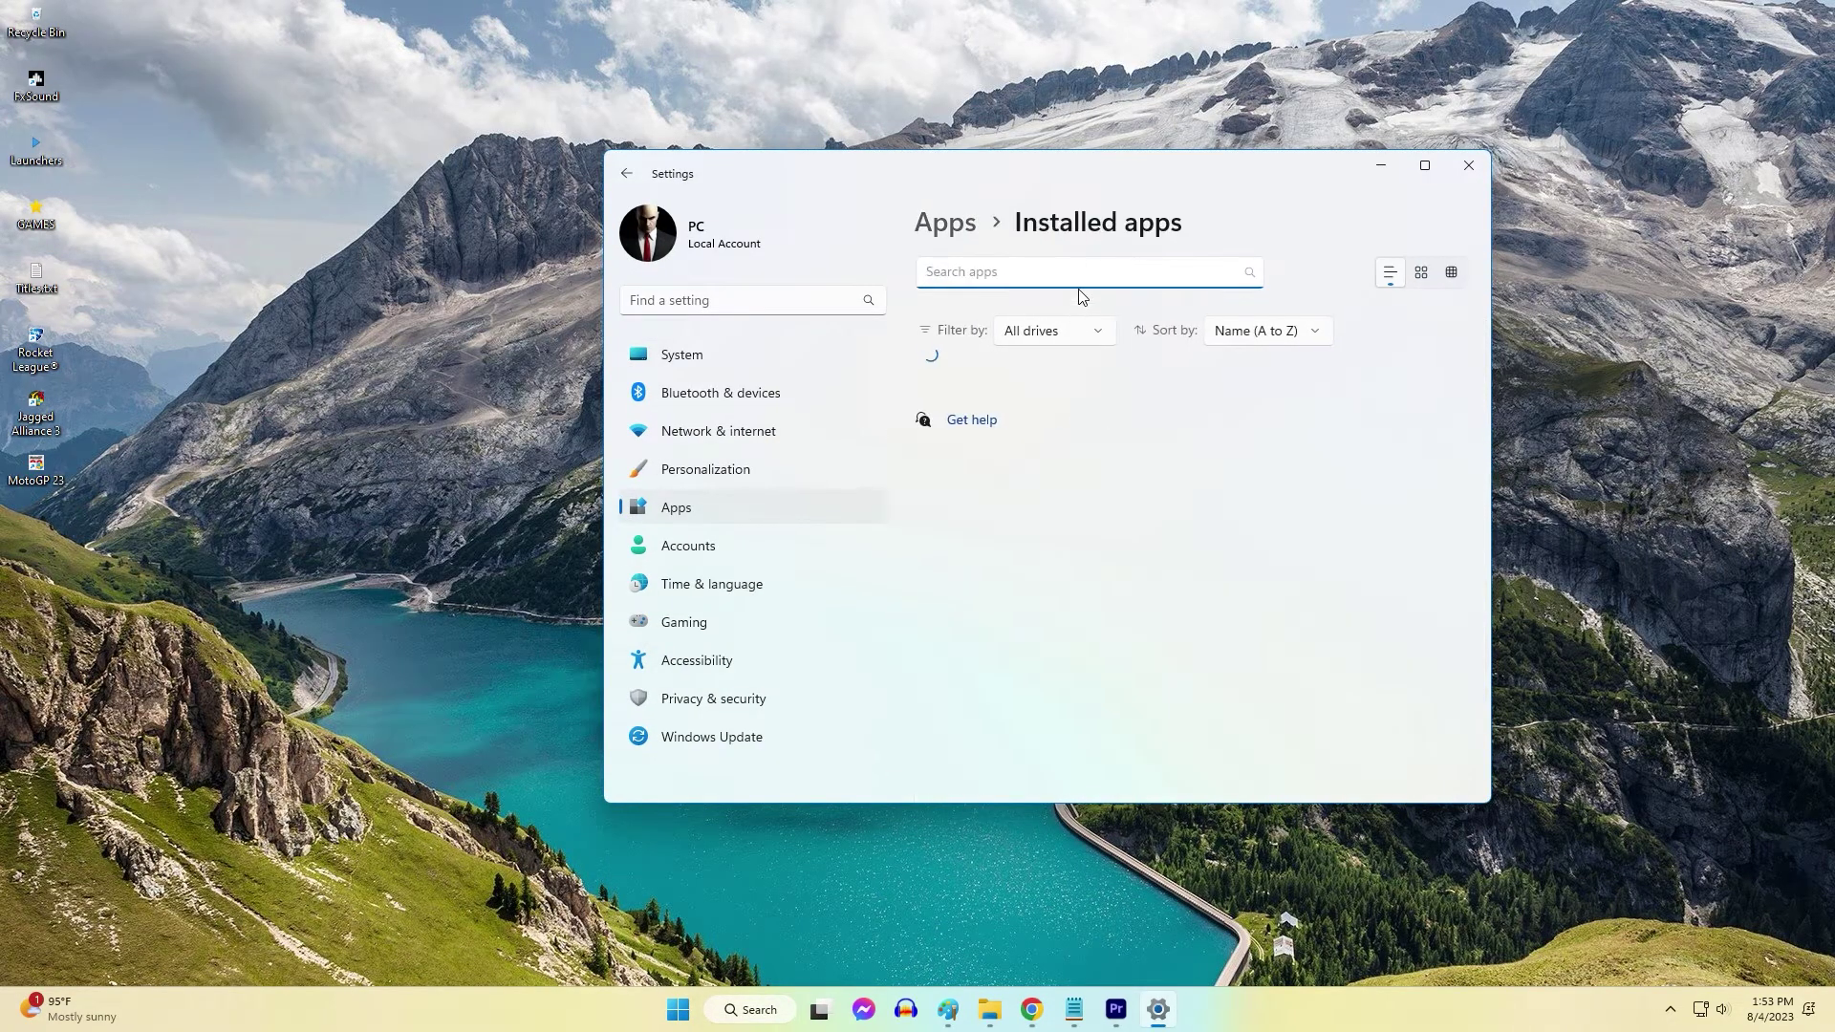
text(chr)
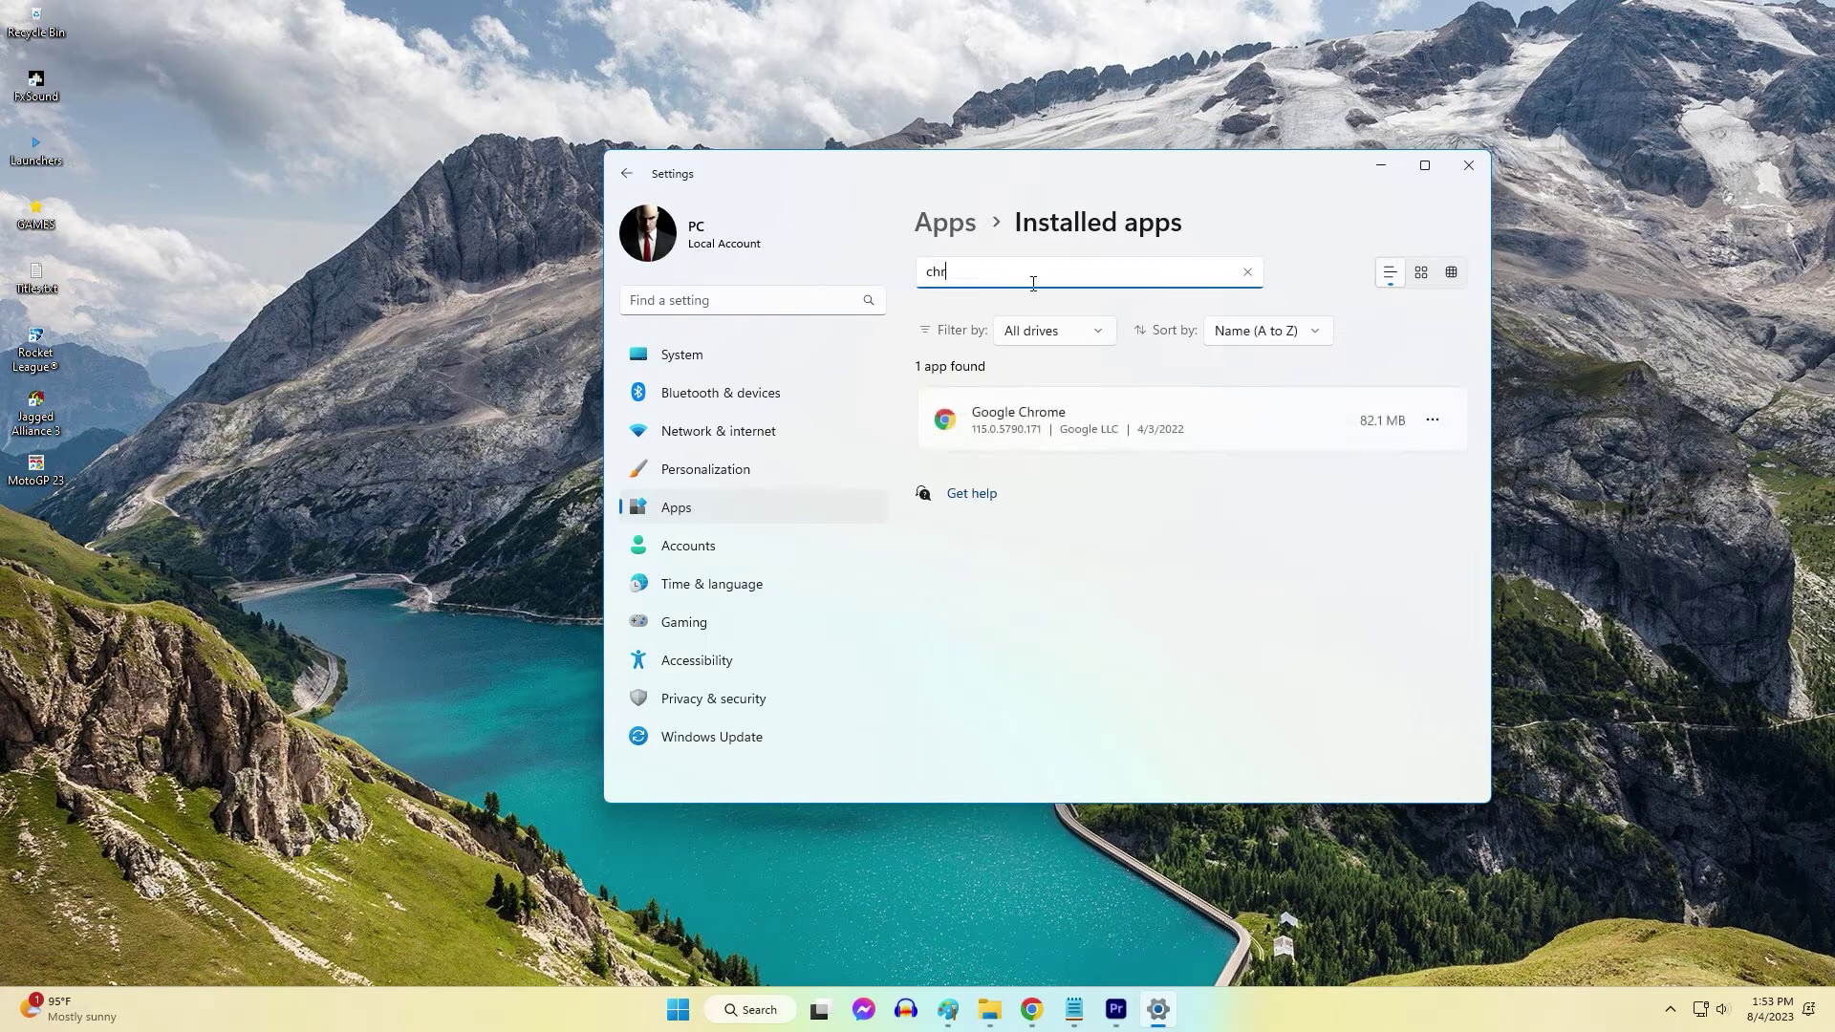
text(omn)
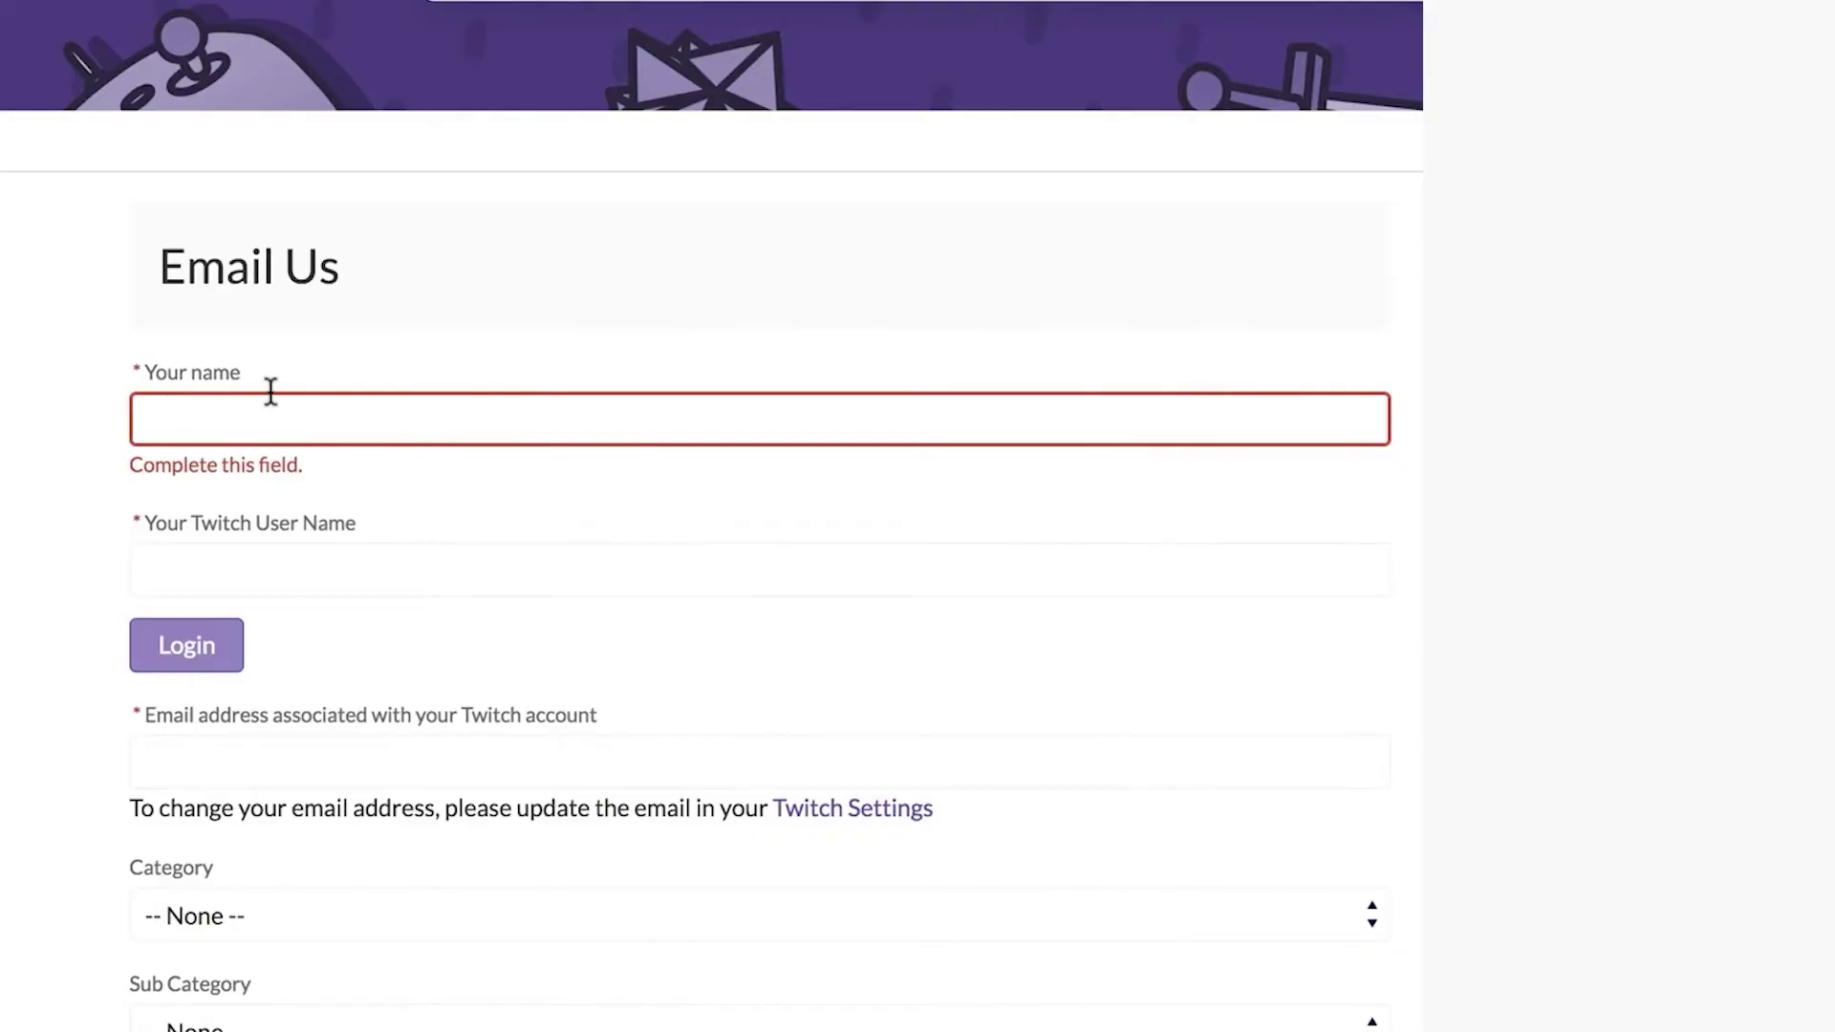
scroll(595, 574, down, 2)
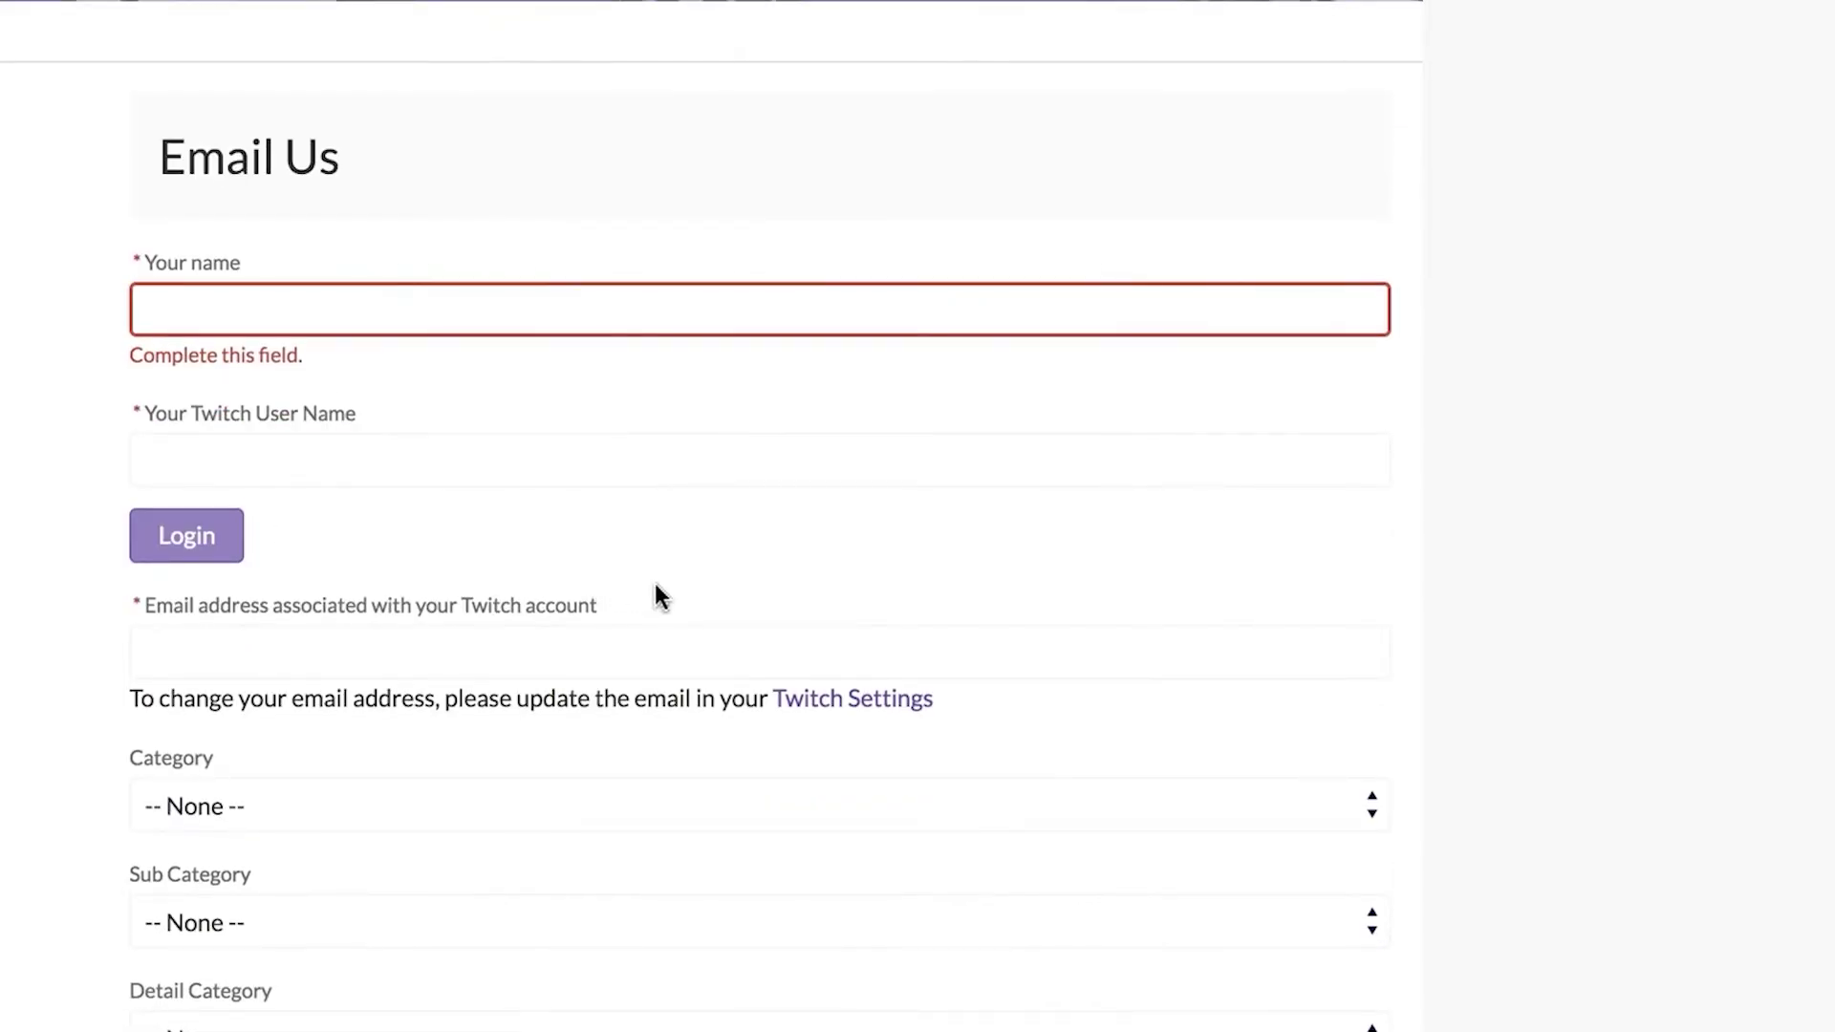